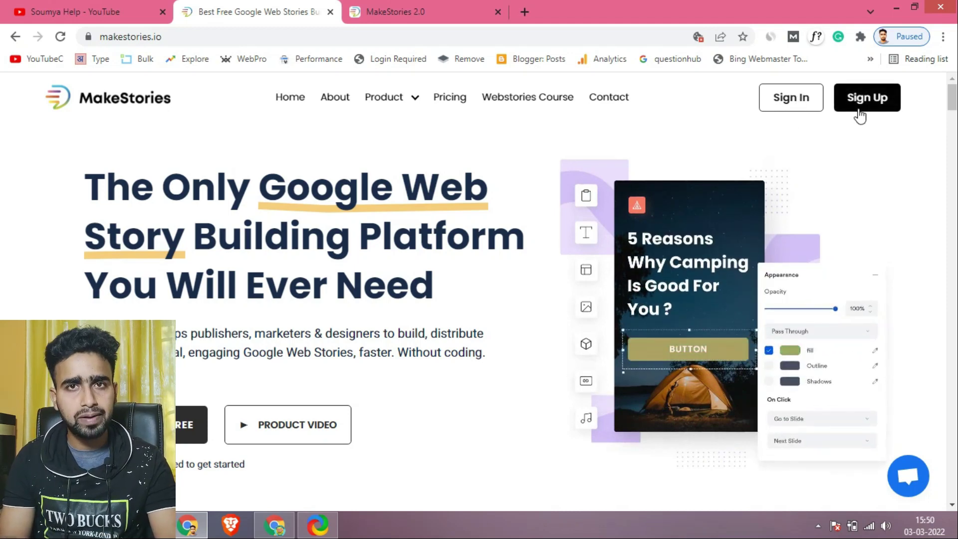
Step: Look through the YouTube channel's uploaded videos down to the ones about Web Stories
key(ctrl+shift+Tab)
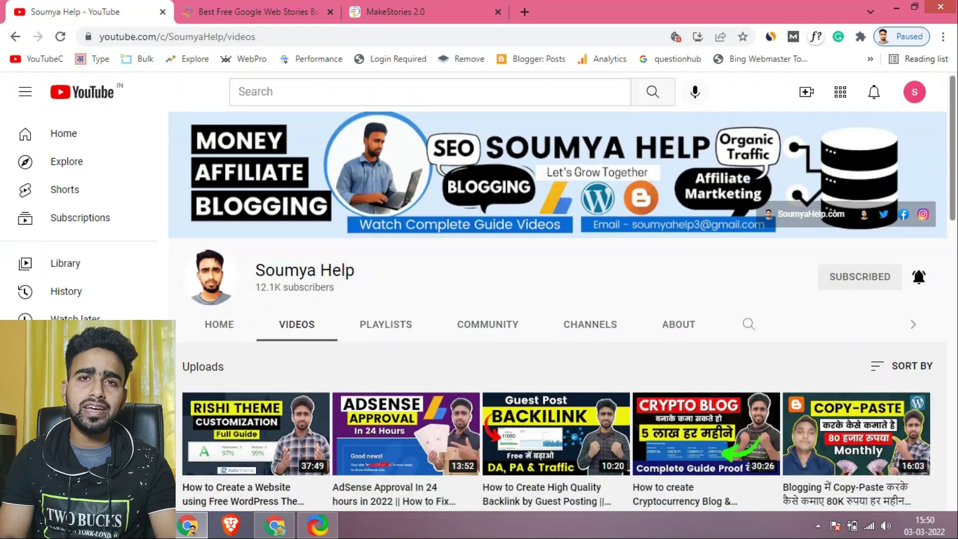
scroll(564, 310, down, 7)
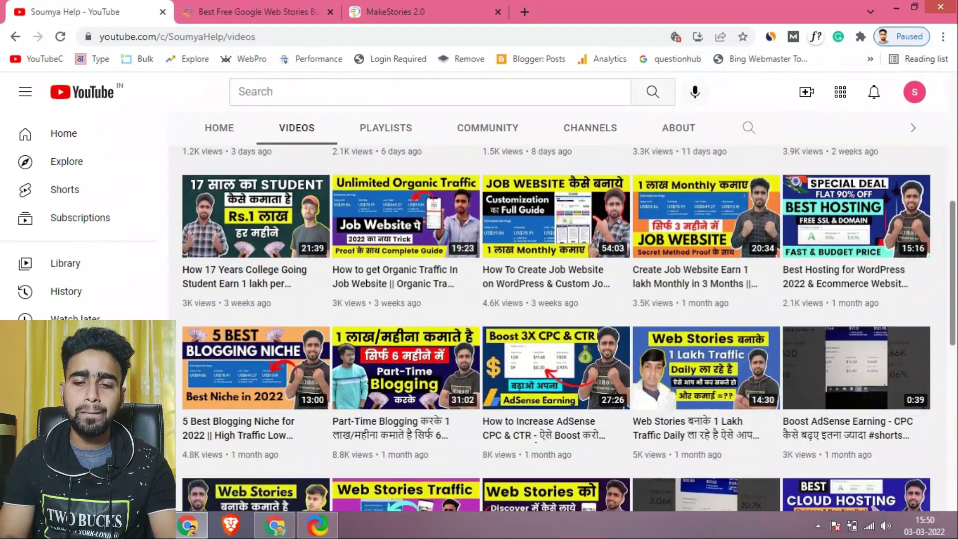
scroll(564, 310, down, 4)
scroll(683, 394, down, 2)
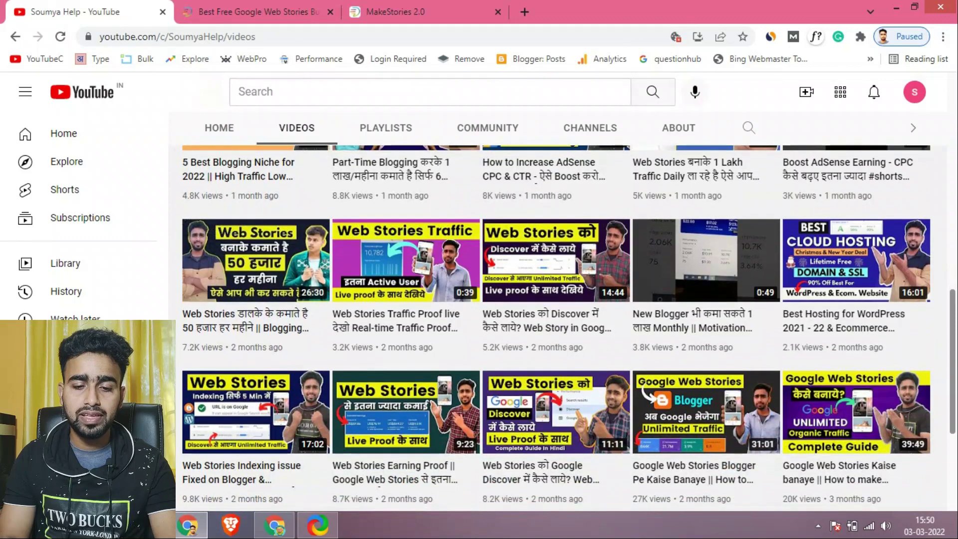
mouse_move(683, 394)
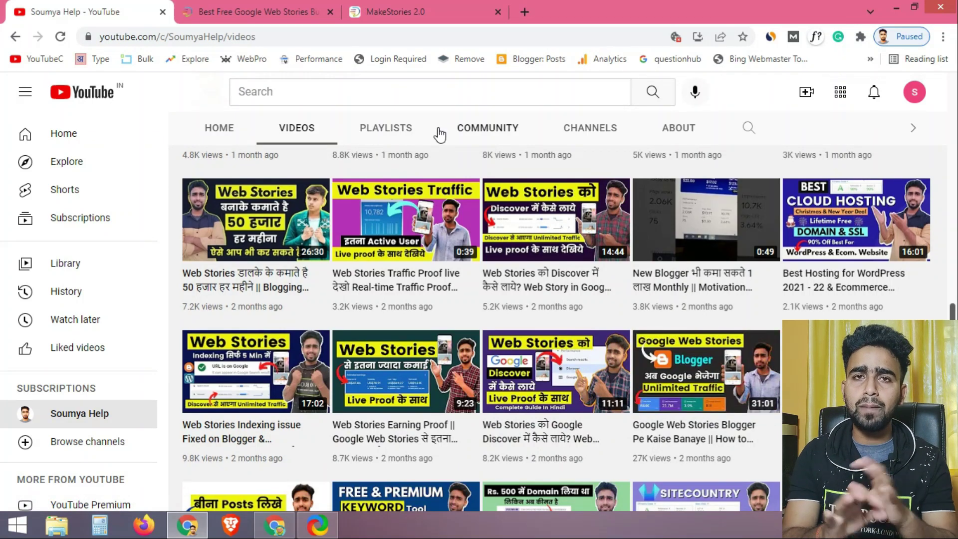
Step: Switch to the MakeStories editor and open the workspace's page for connecting a domain
click(372, 3)
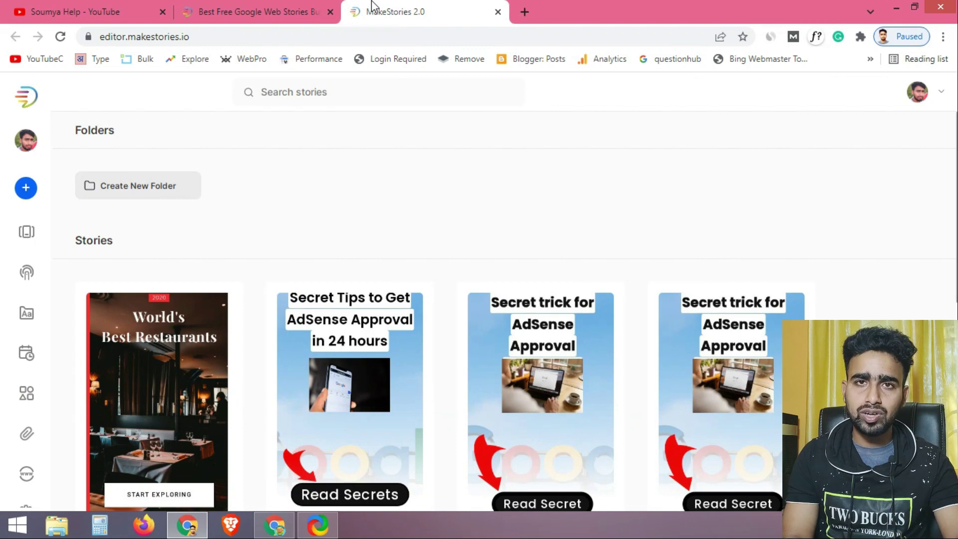
click(254, 12)
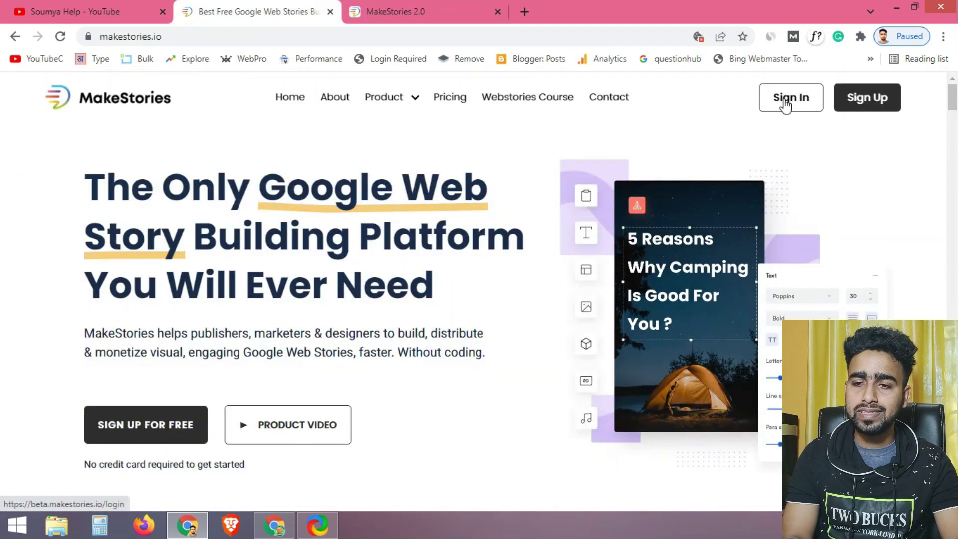
click(385, 7)
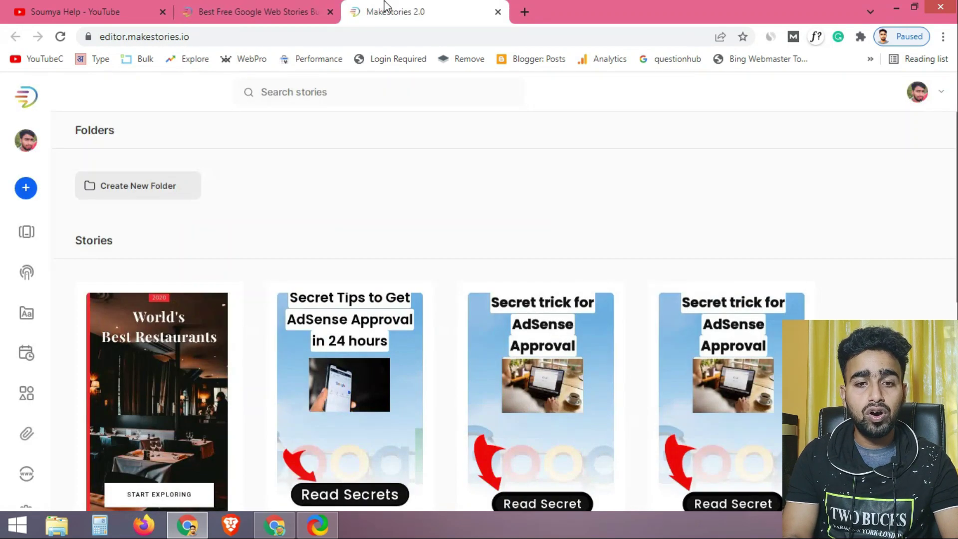
scroll(259, 200, down, 3)
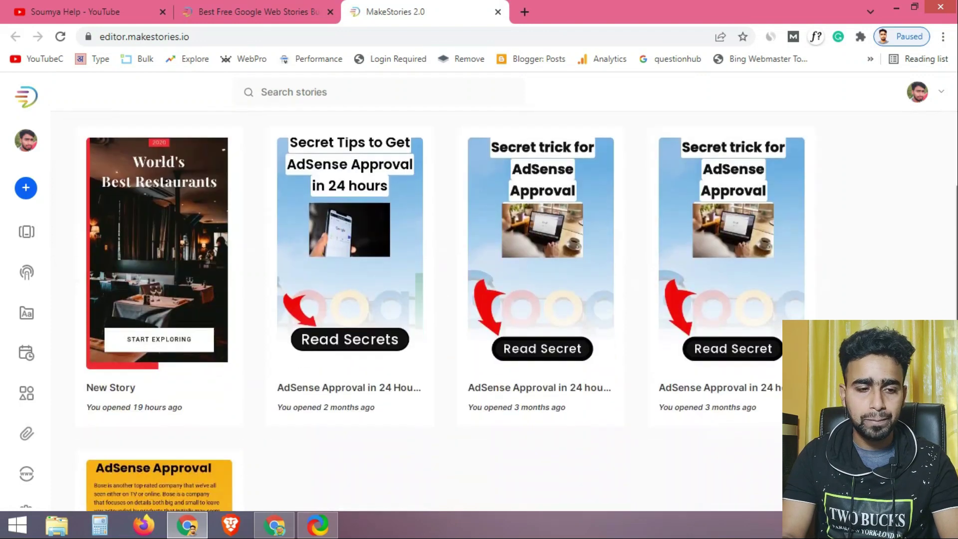
mouse_move(15, 184)
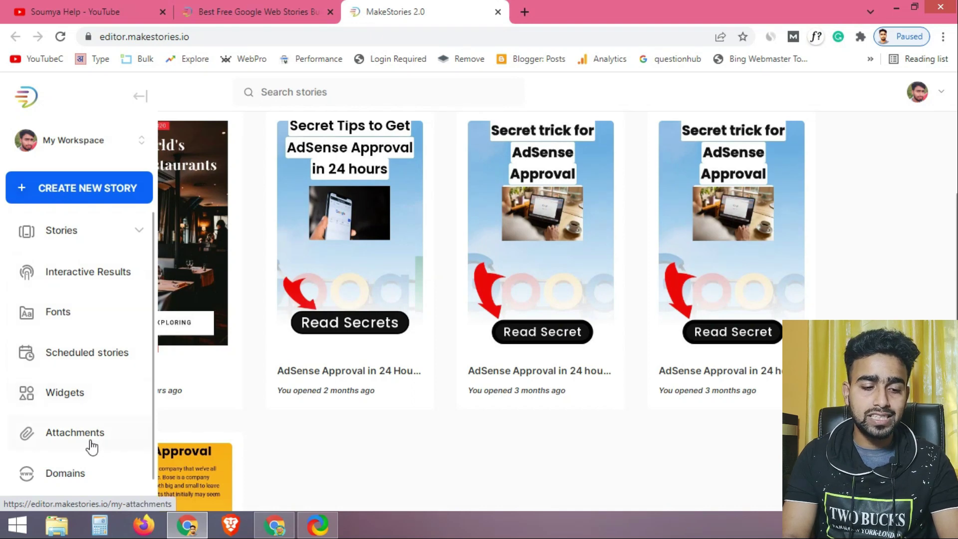
click(65, 473)
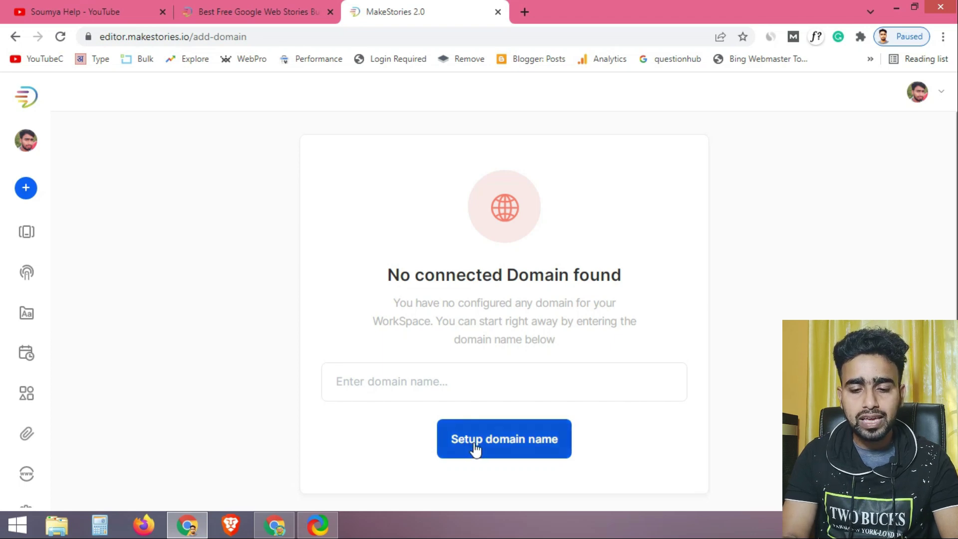
Step: Switch to Blogger, view the live blog and copy its web address
click(433, 390)
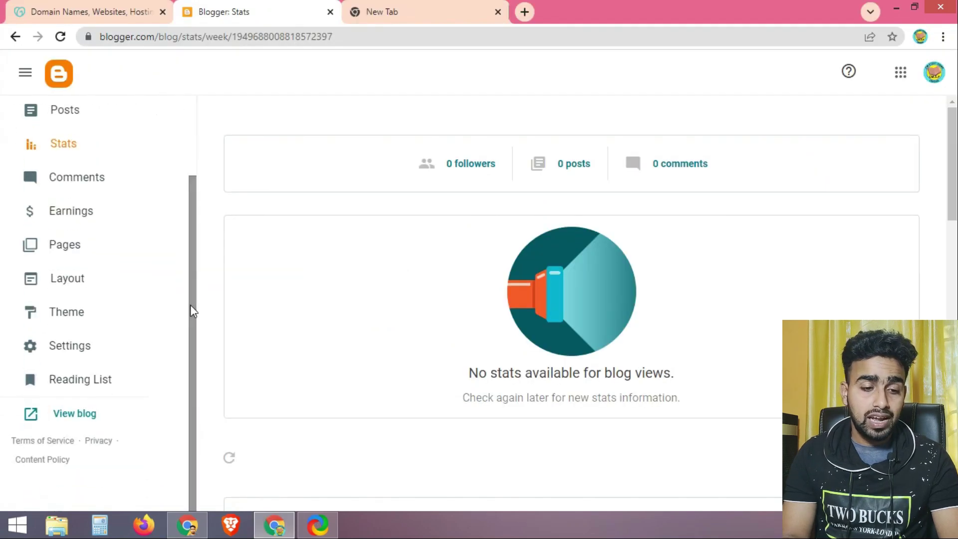
click(62, 417)
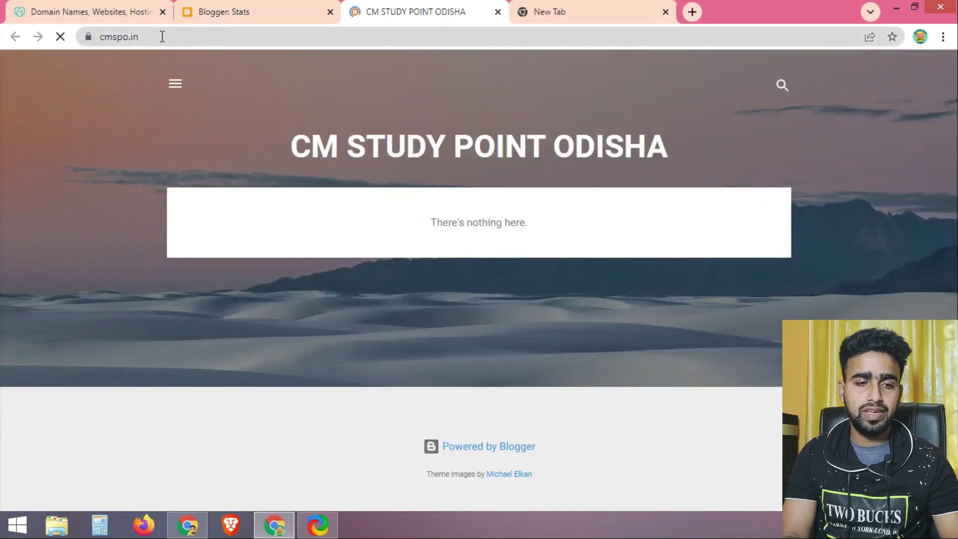
click(161, 37)
key(ctrl+c)
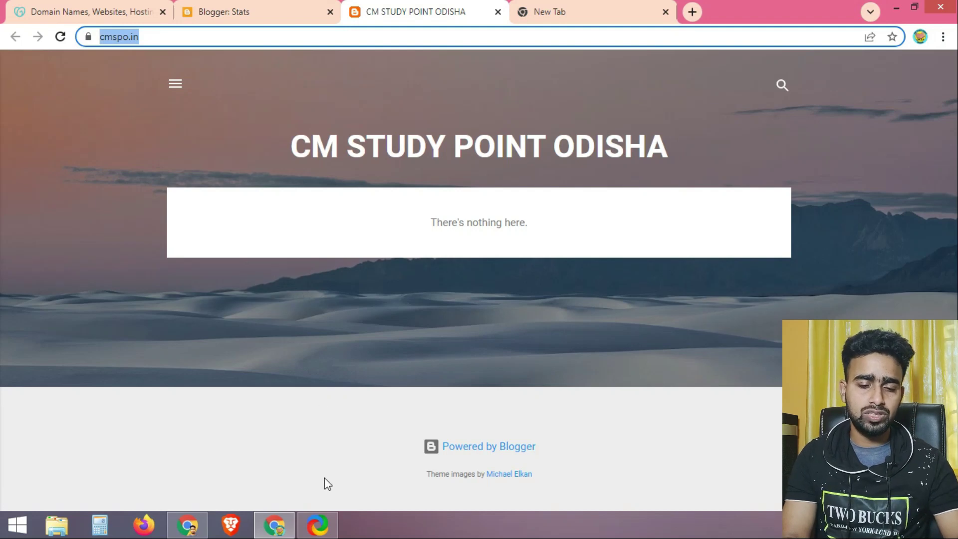
click(187, 523)
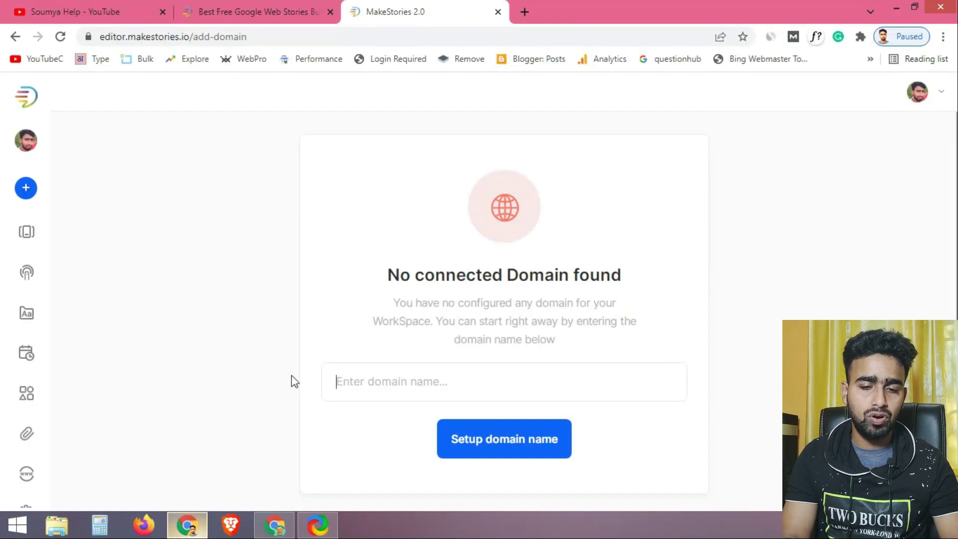
click(391, 372)
key(ctrl+v)
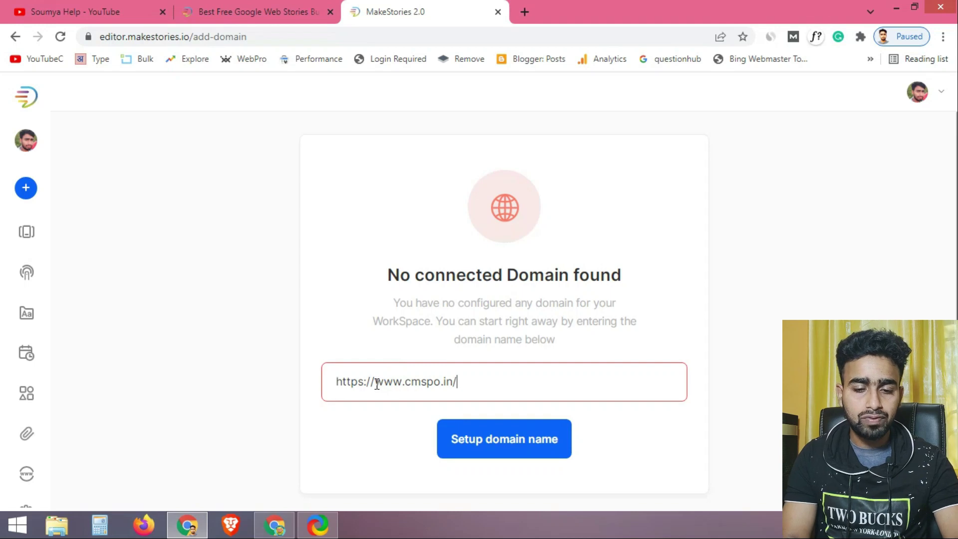
drag(376, 384, 335, 384)
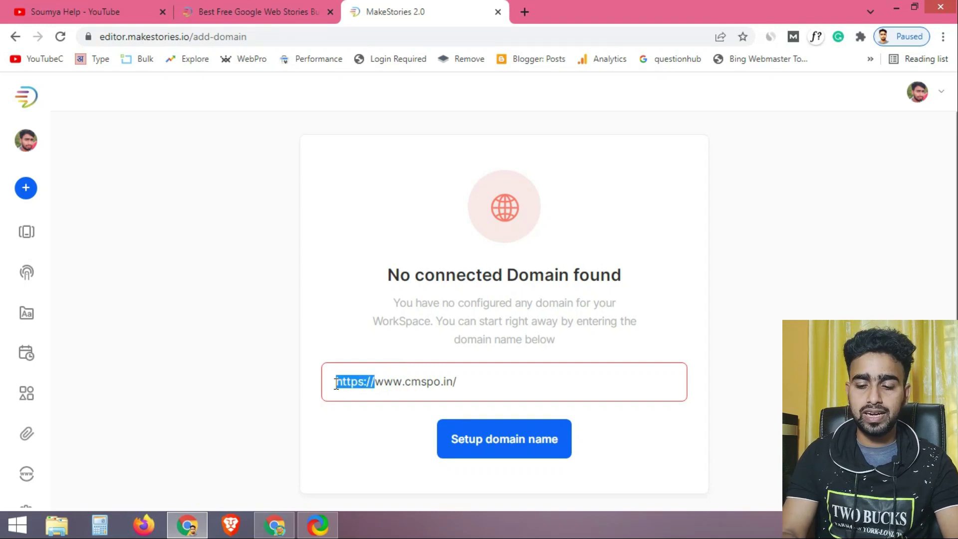
key(BackSpace)
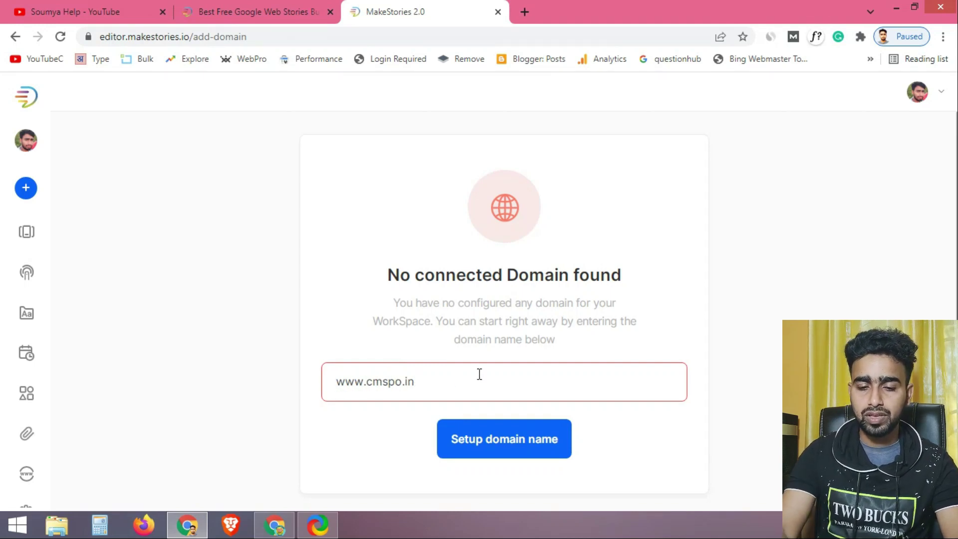
drag(367, 384, 301, 385)
key(BackSpace)
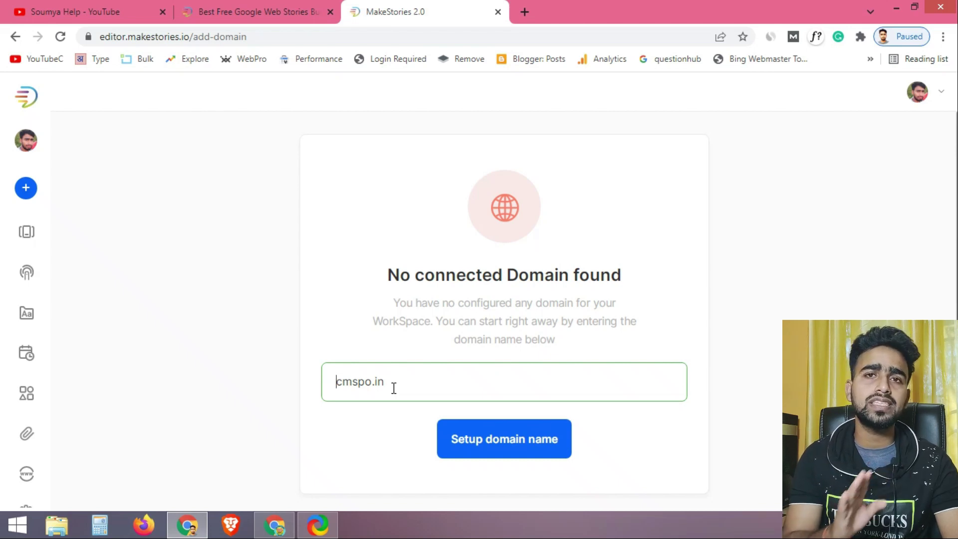
click(493, 451)
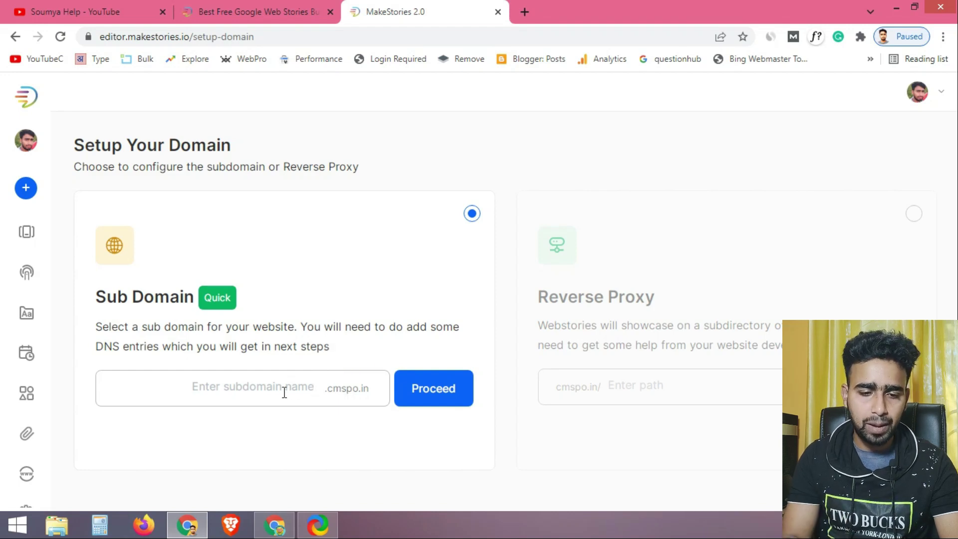
Step: Set the subdomain name to web-stories for cmspo.in and proceed to its DNS entries
text(web-stories)
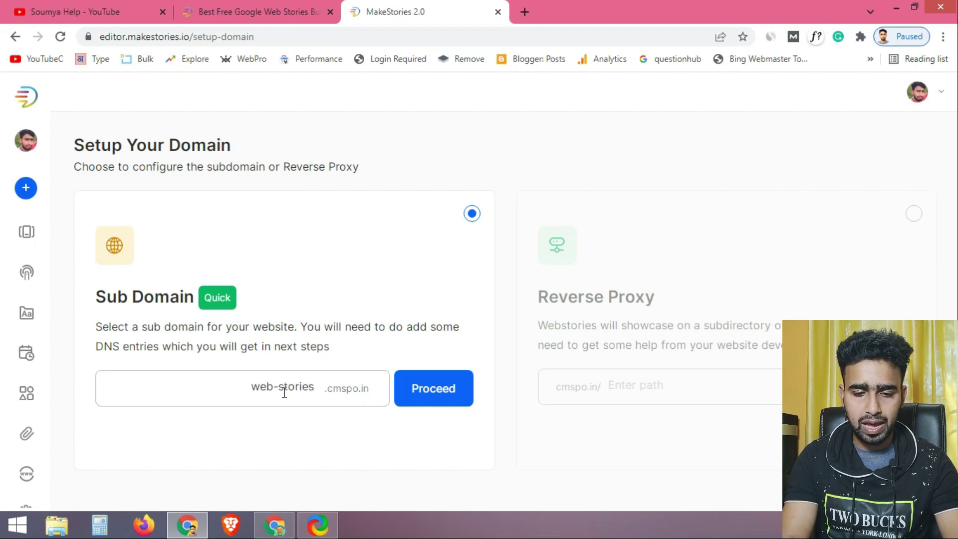
click(421, 387)
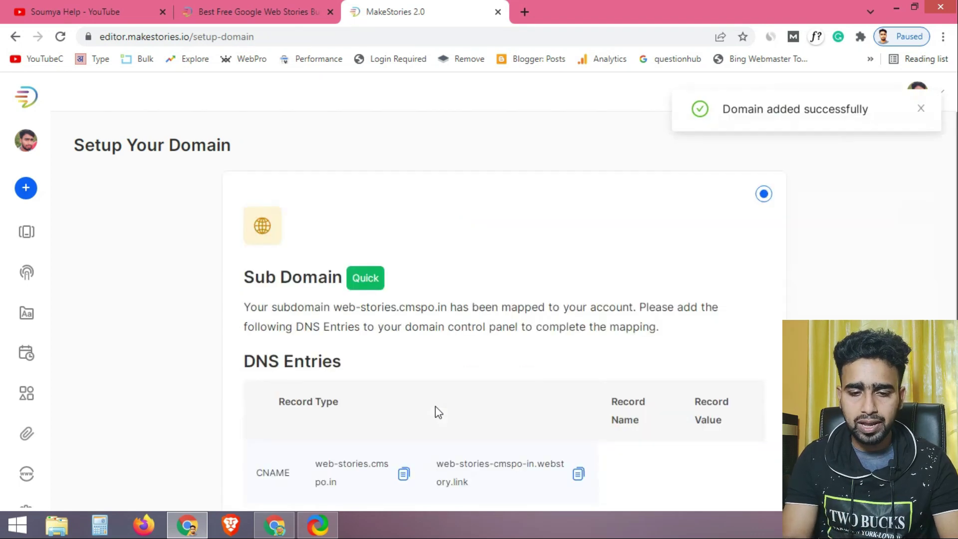
scroll(340, 328, down, 2)
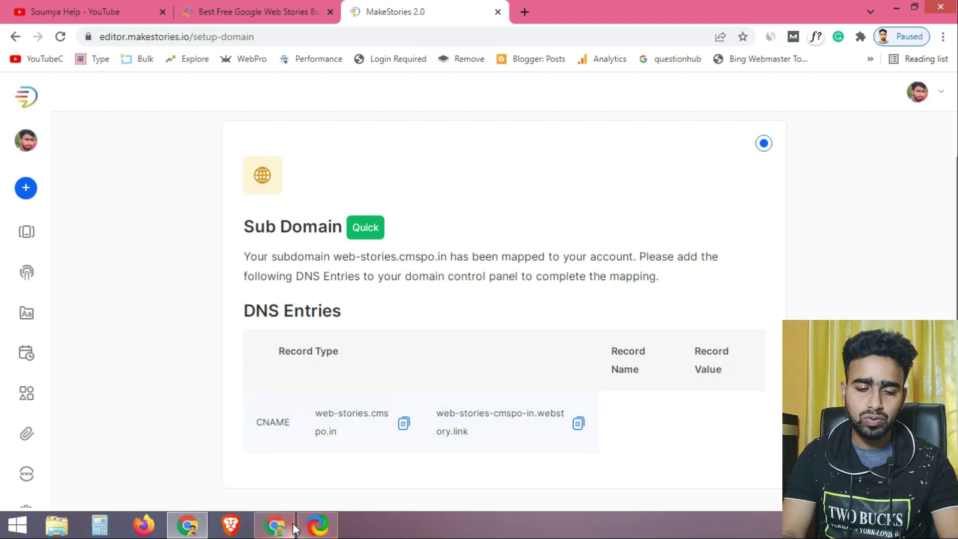
Step: Switch to the GoDaddy account and open DNS management for the cmspo.in domain
click(274, 524)
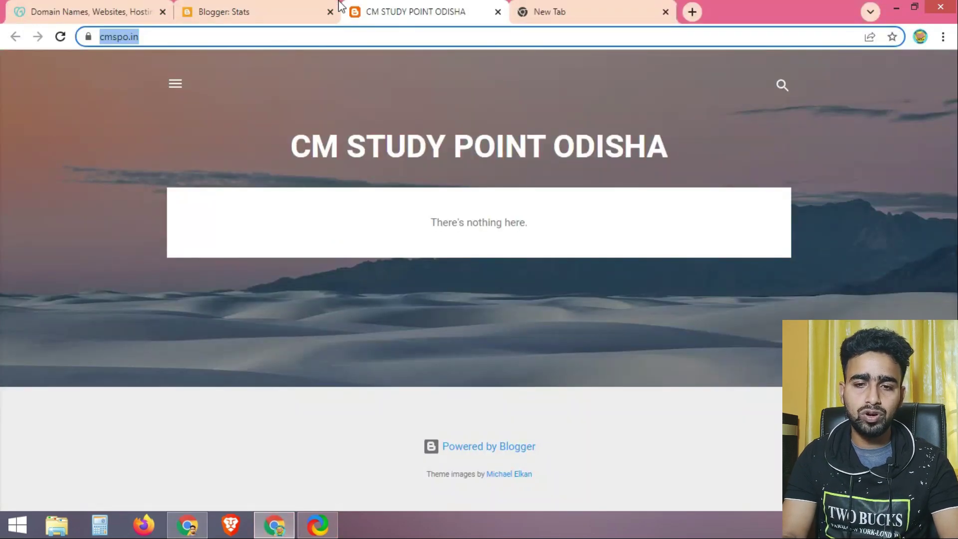
click(100, 9)
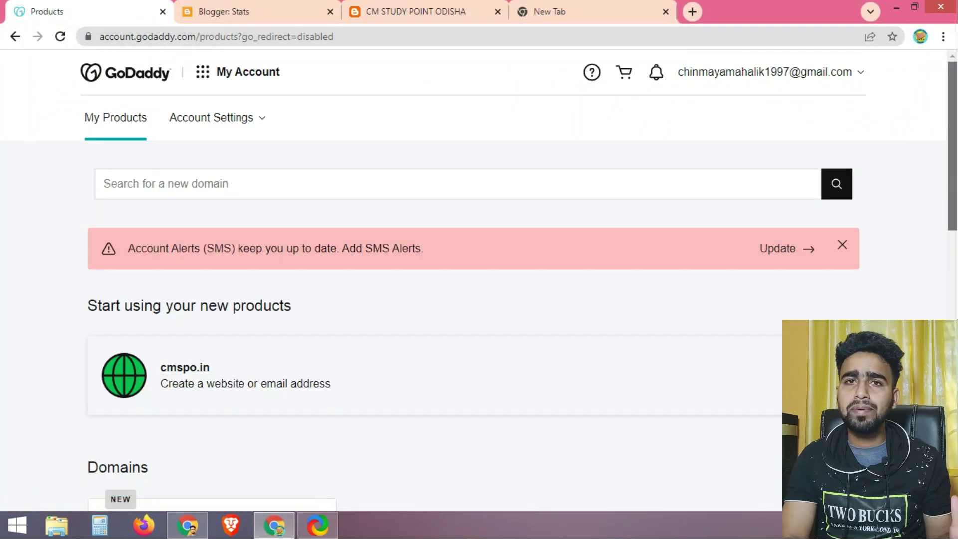
drag(953, 216, 953, 394)
click(731, 363)
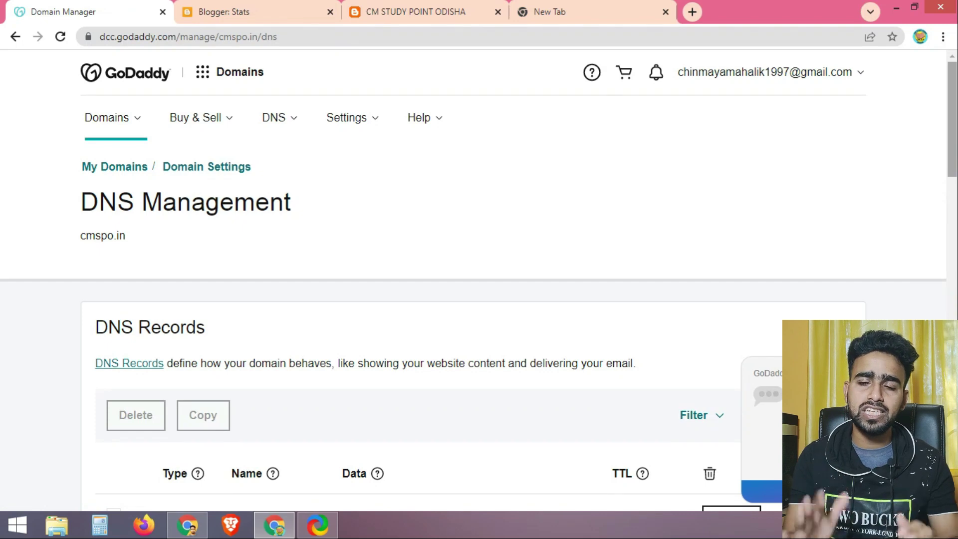
Step: Start a new DNS record for cmspo.in and set its type to CNAME
scroll(479, 280, down, 5)
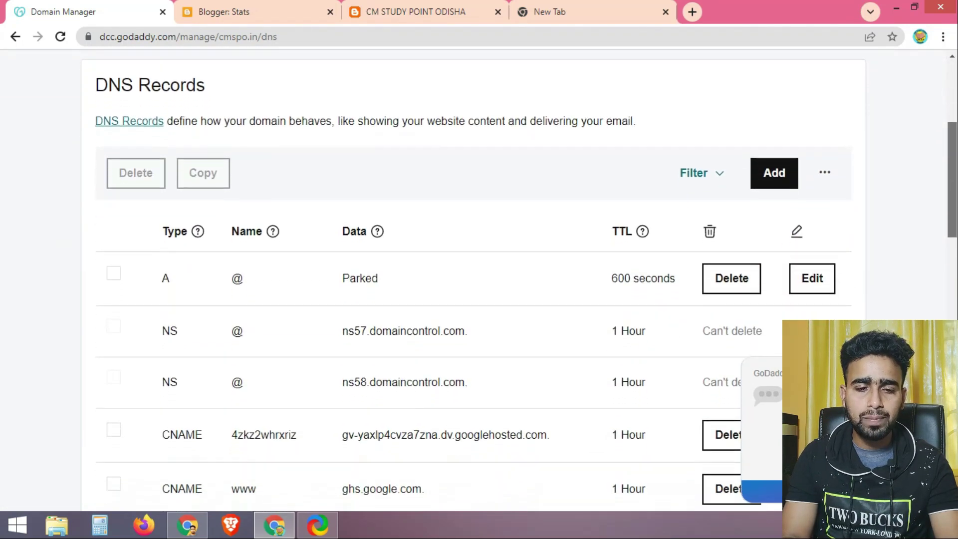
scroll(479, 280, down, 1)
scroll(479, 279, up, 1)
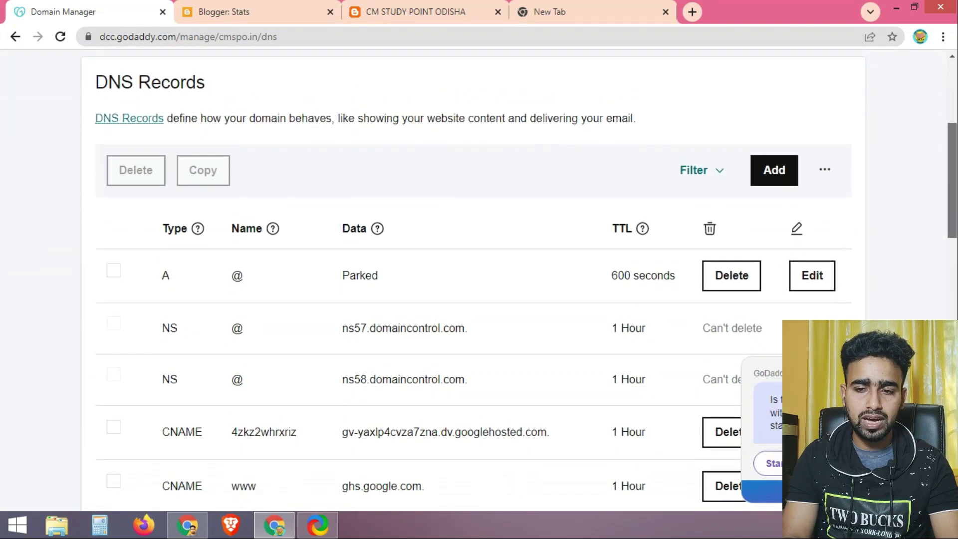
click(771, 184)
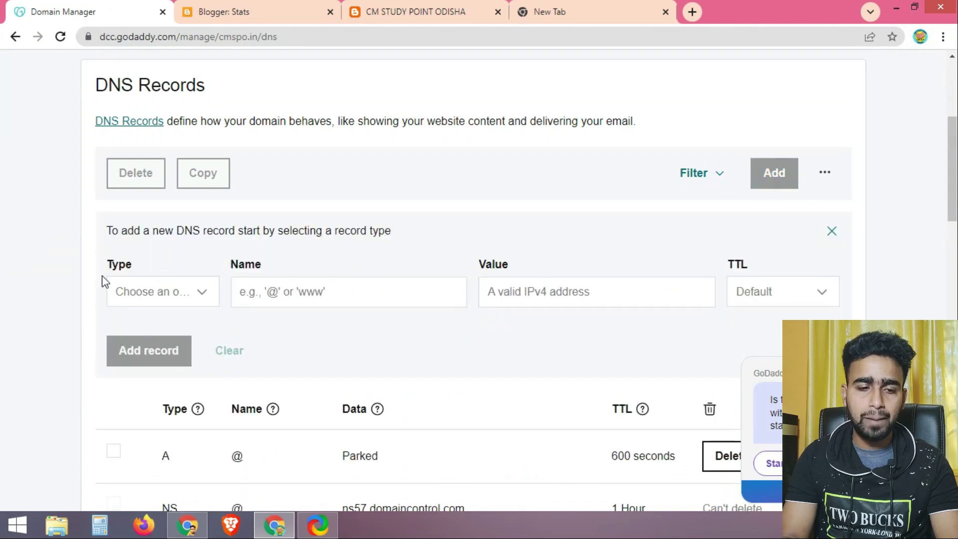
click(197, 300)
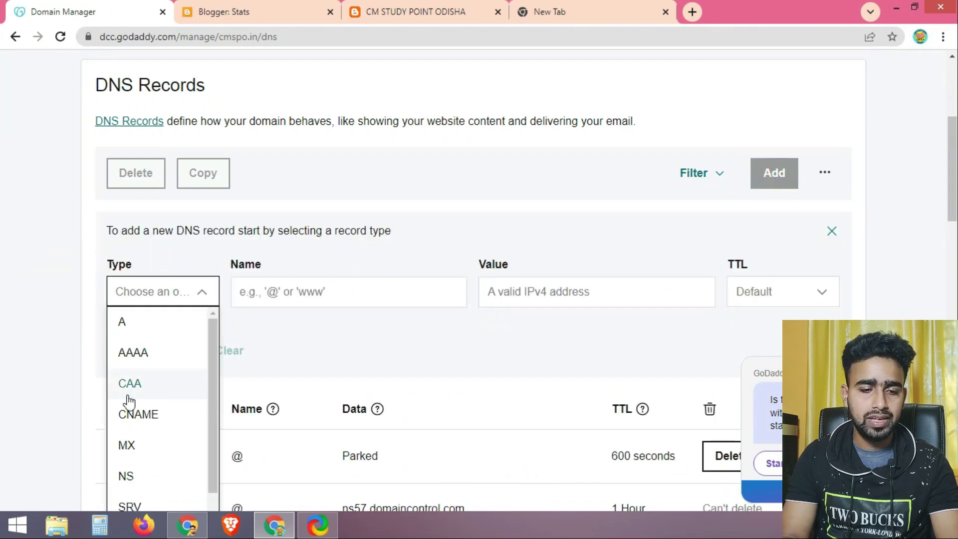
click(125, 414)
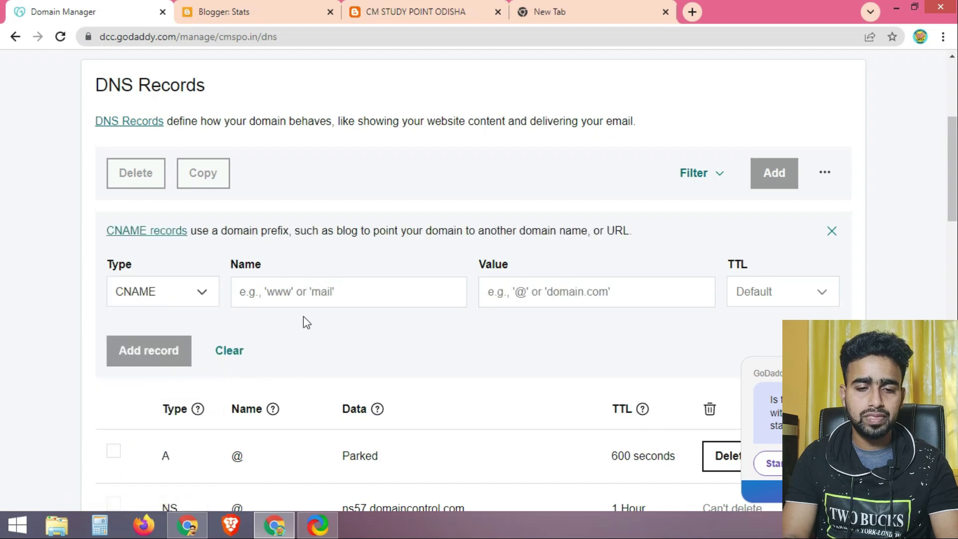
Step: Copy the record name from MakeStories and enter web-stories.cmspo.in as the CNAME record's name in GoDaddy
click(186, 525)
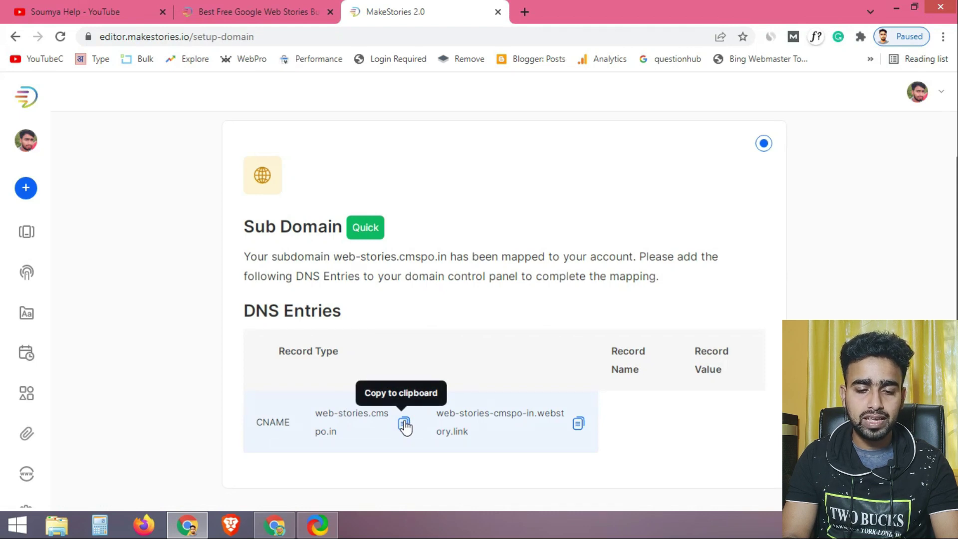
click(274, 524)
click(351, 294)
text(web-stories.cmspo.in)
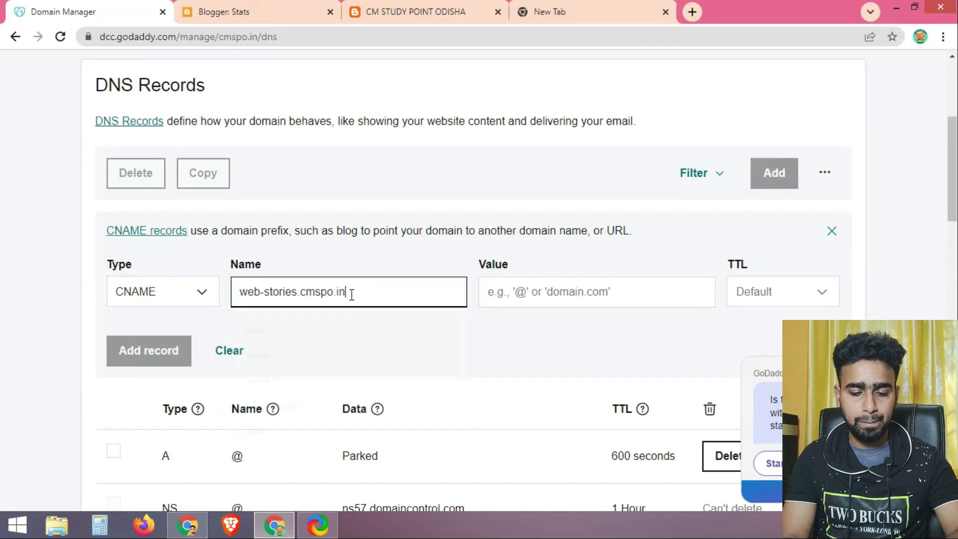
click(403, 318)
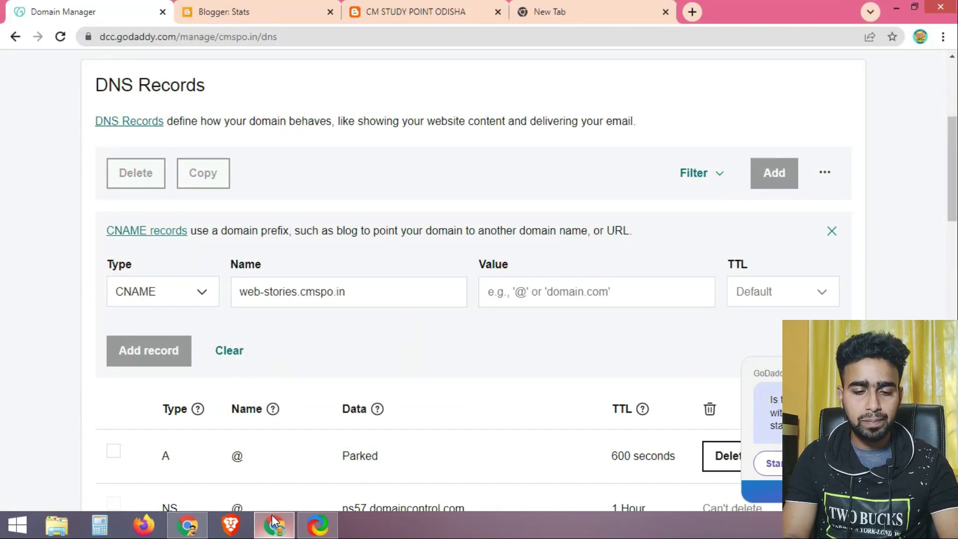
Step: Copy the record value from MakeStories and enter web-stories-cmspo-in.webstory.link as the CNAME record's value in GoDaddy
click(187, 525)
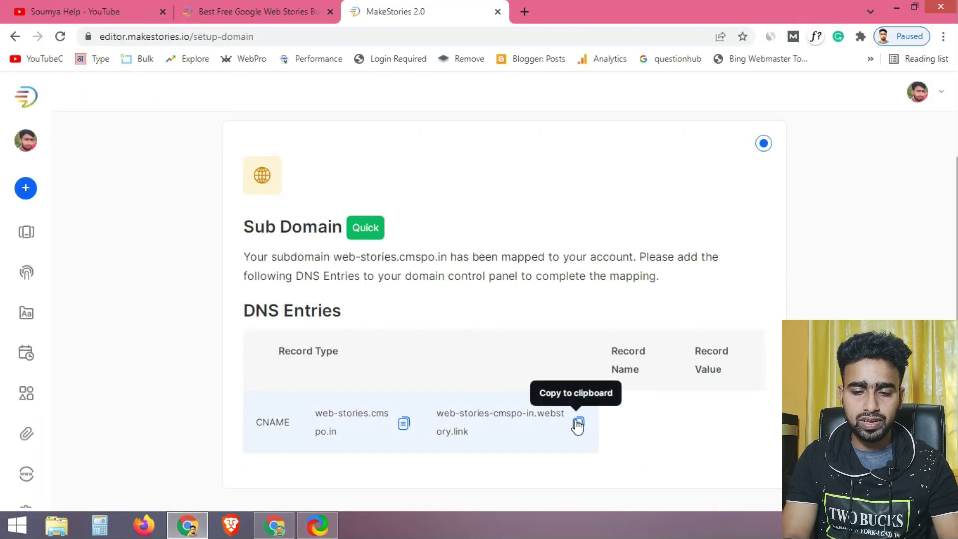
click(274, 525)
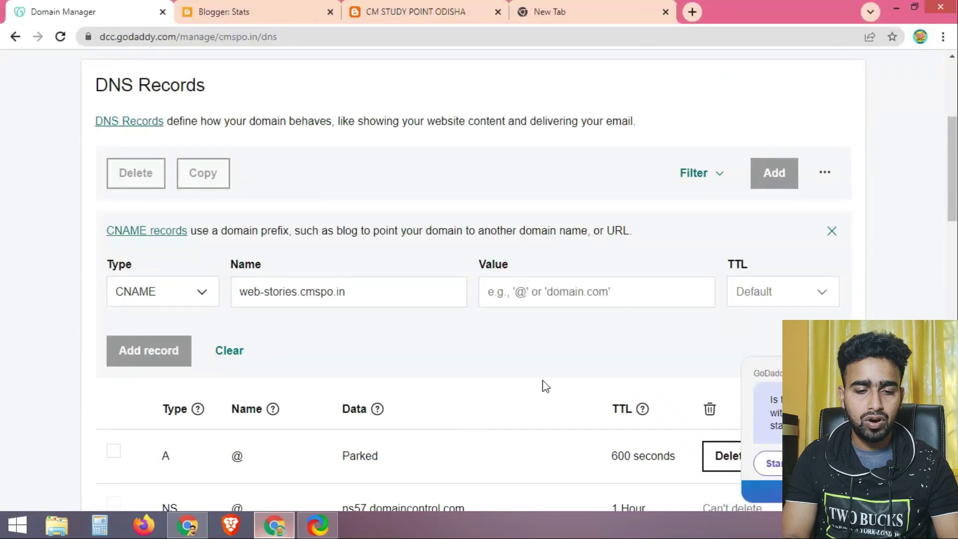
click(556, 281)
key(ctrl+v)
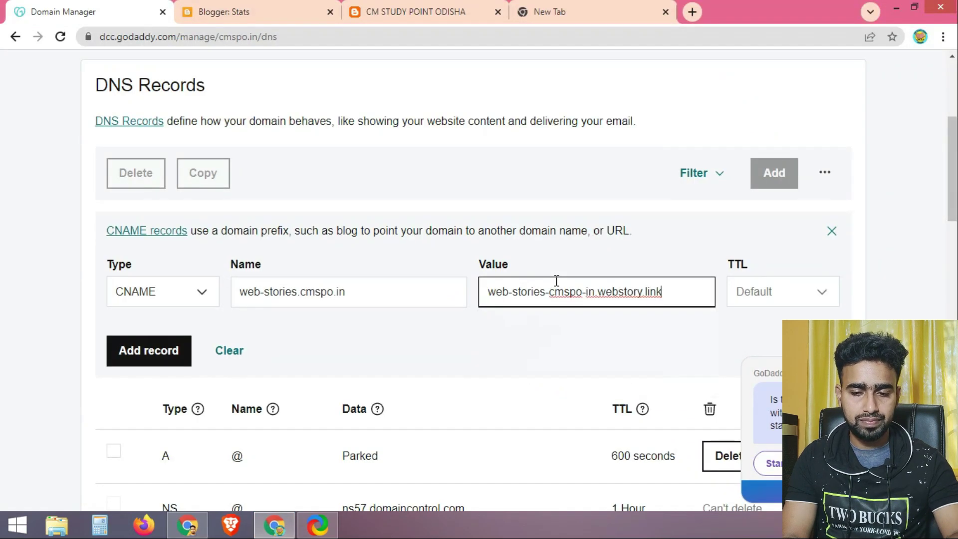
Step: Add the CNAME record, choosing to have it resolve on web-stories.cmspo.in, and dismiss the notification
click(174, 351)
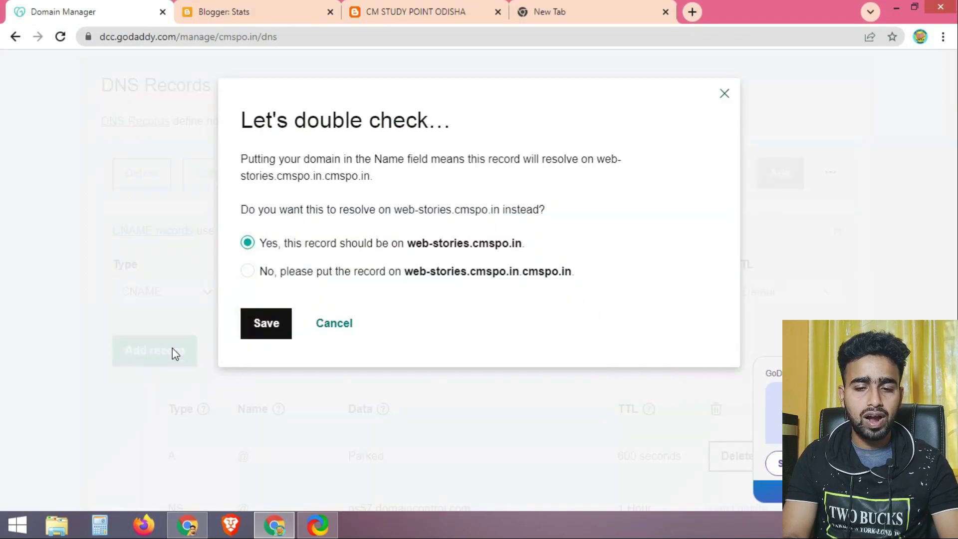
click(259, 334)
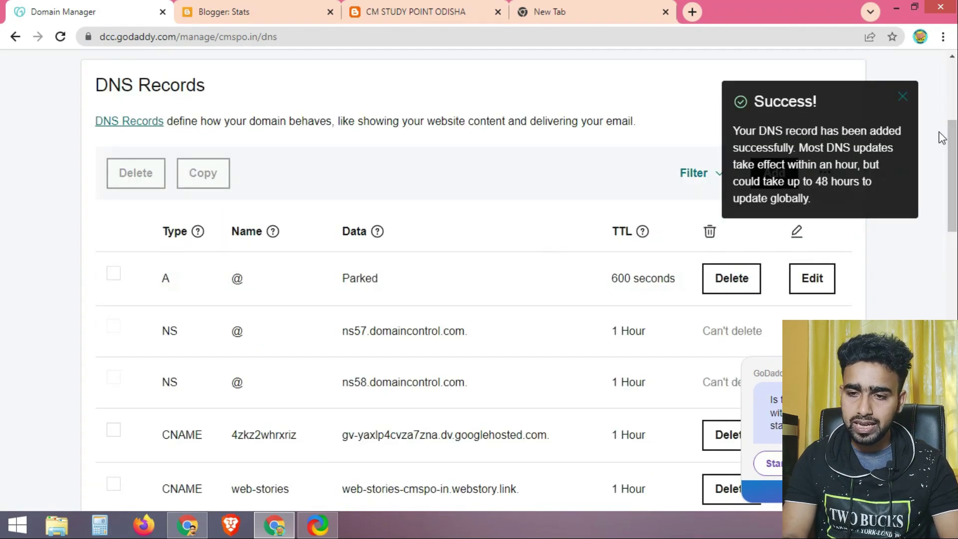
click(910, 101)
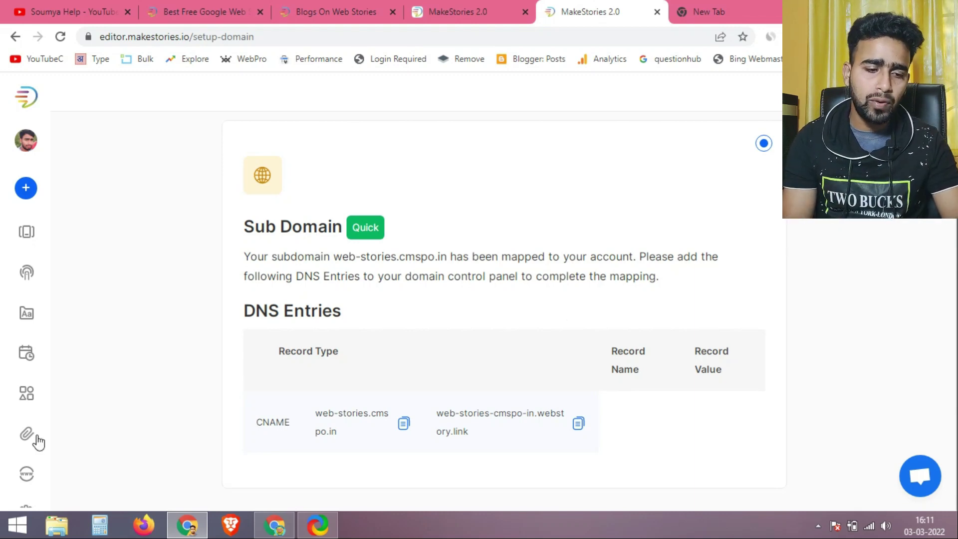
Step: In MakeStories' connected domains, request an SSL certificate for web-stories.cmspo.in and try to verify the subdomain
mouse_move(11, 479)
click(57, 475)
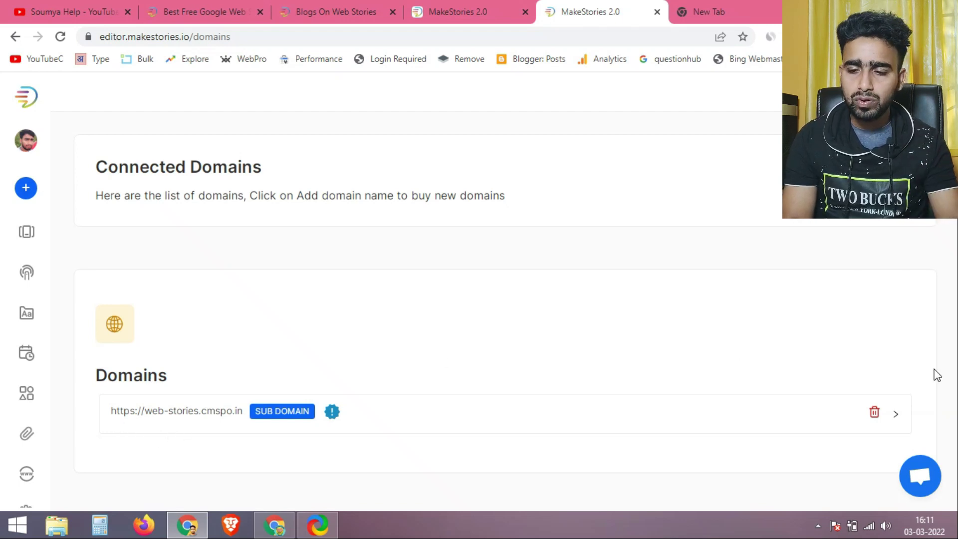
click(336, 422)
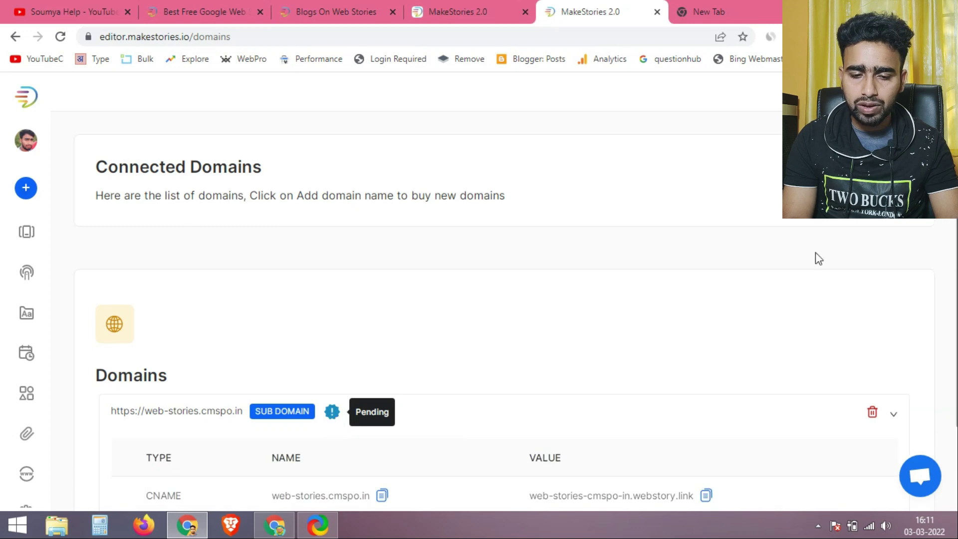
scroll(701, 279, down, 2)
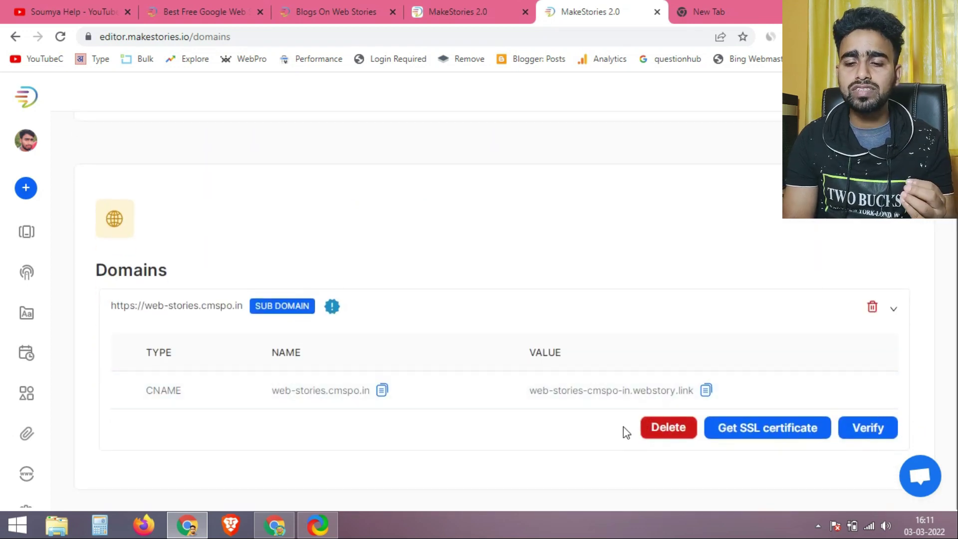
click(799, 436)
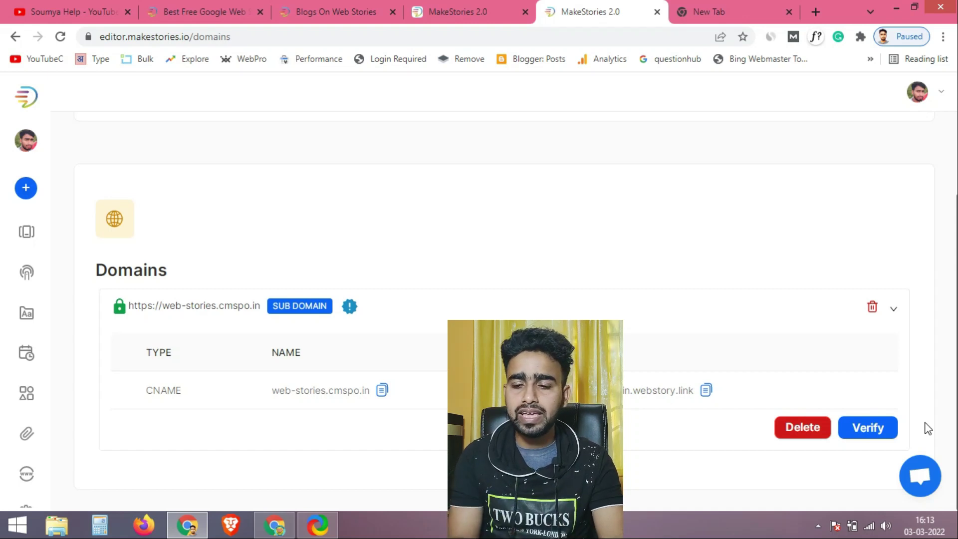
click(874, 438)
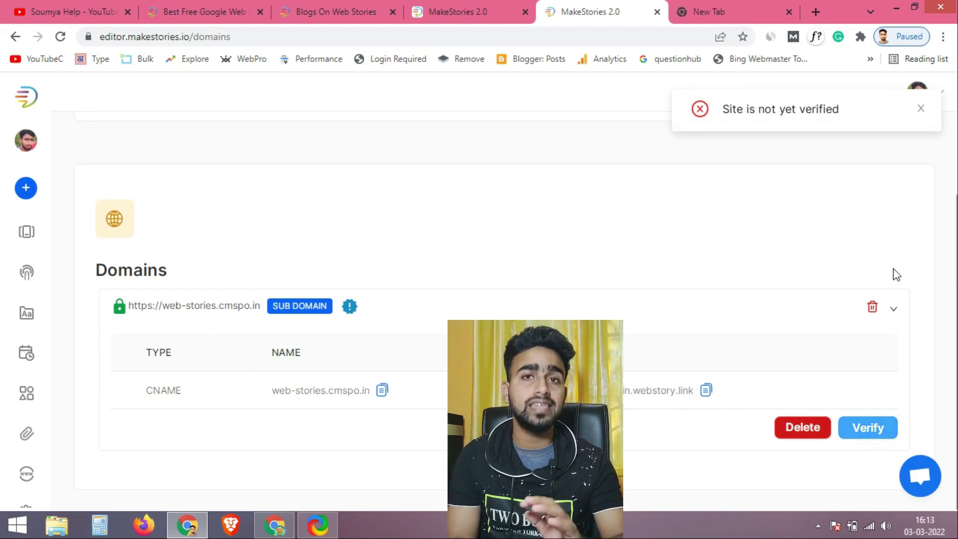
click(920, 109)
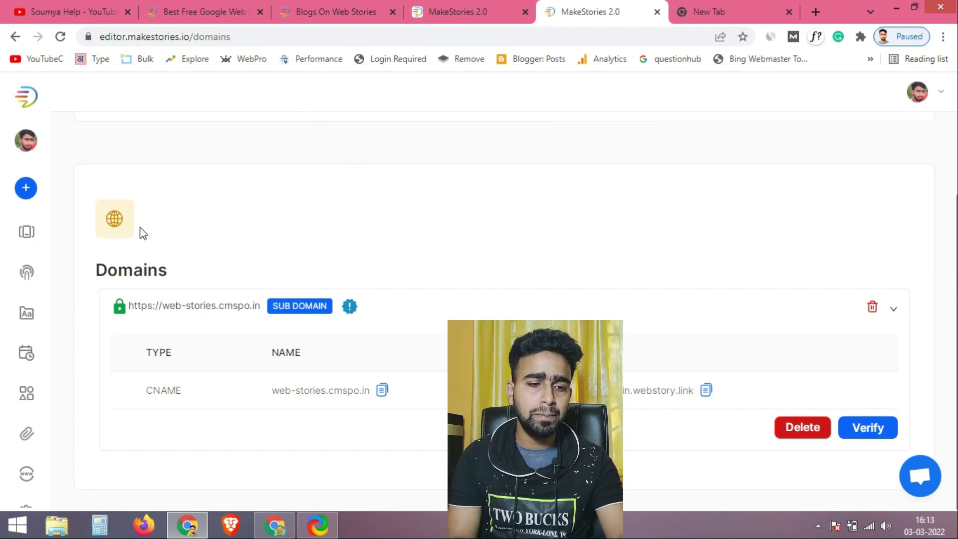
Step: Create a new story without entering a name or tags, and show the public headphone template pages
mouse_move(32, 188)
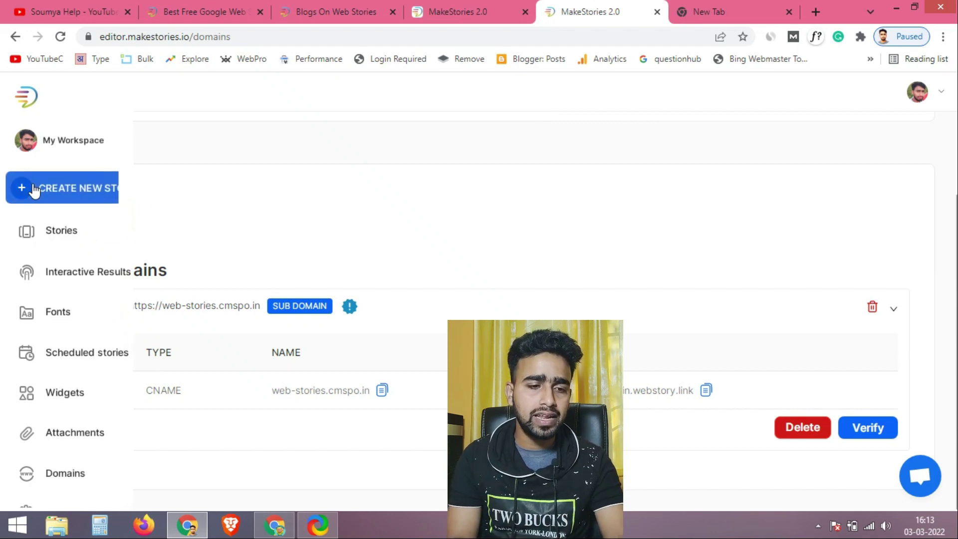
click(81, 189)
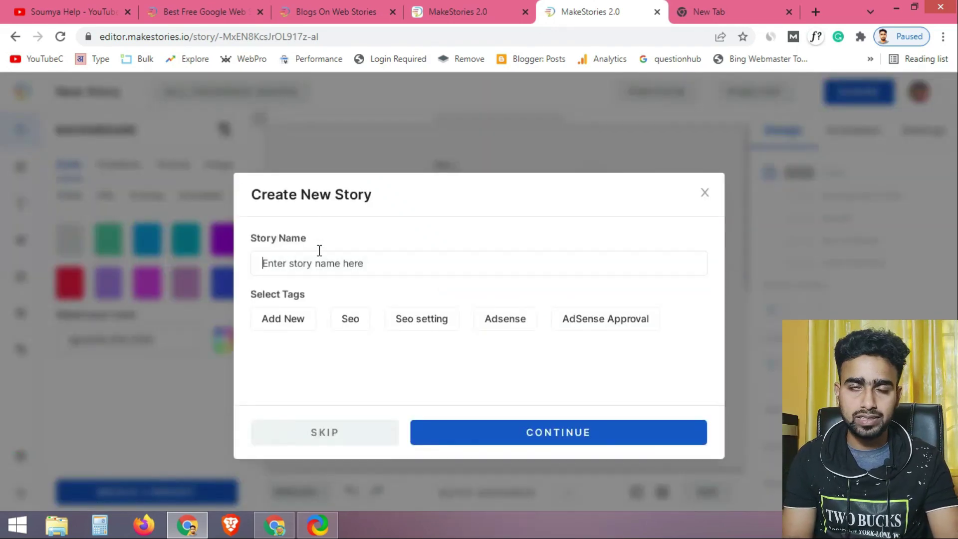
click(704, 193)
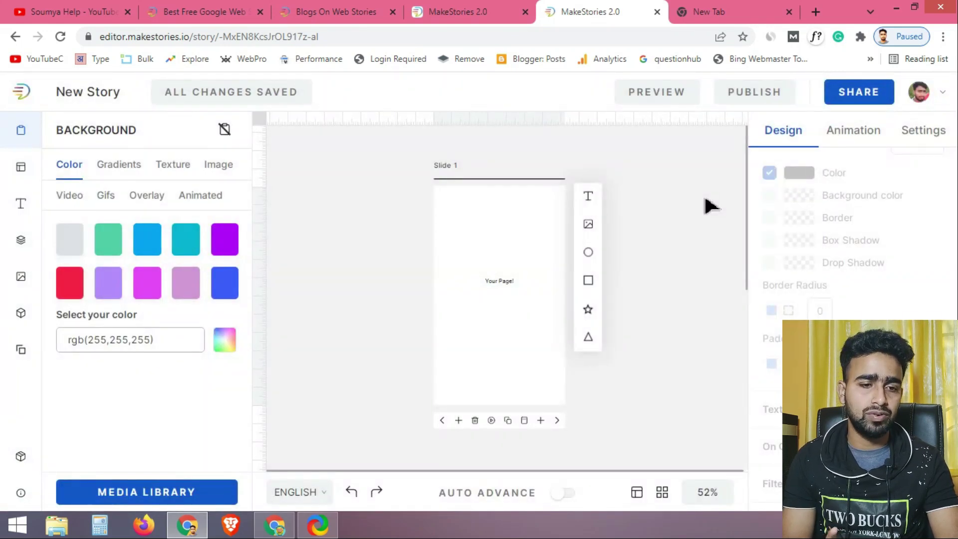
key(ctrl+w)
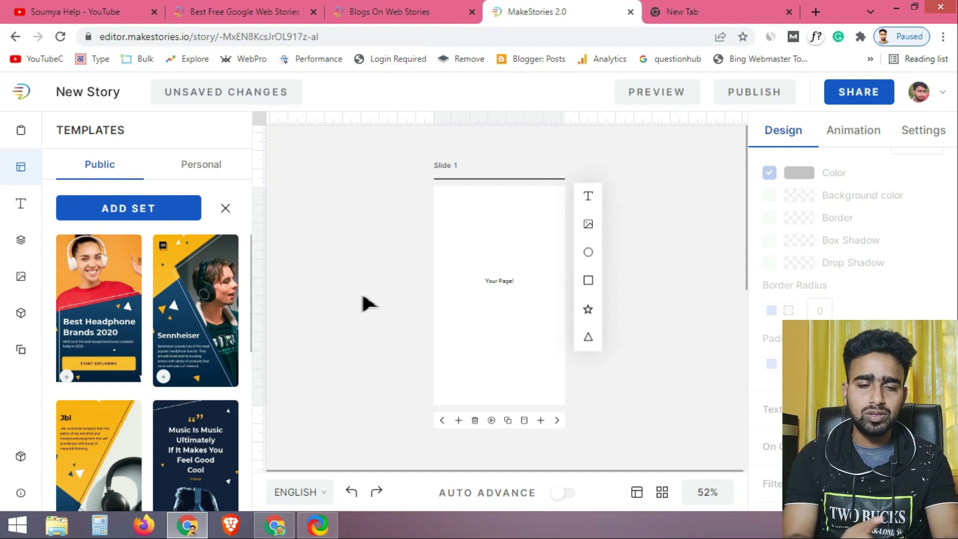
Step: Add four blank pages after the story's first page and return to slide 1
double_click(540, 421)
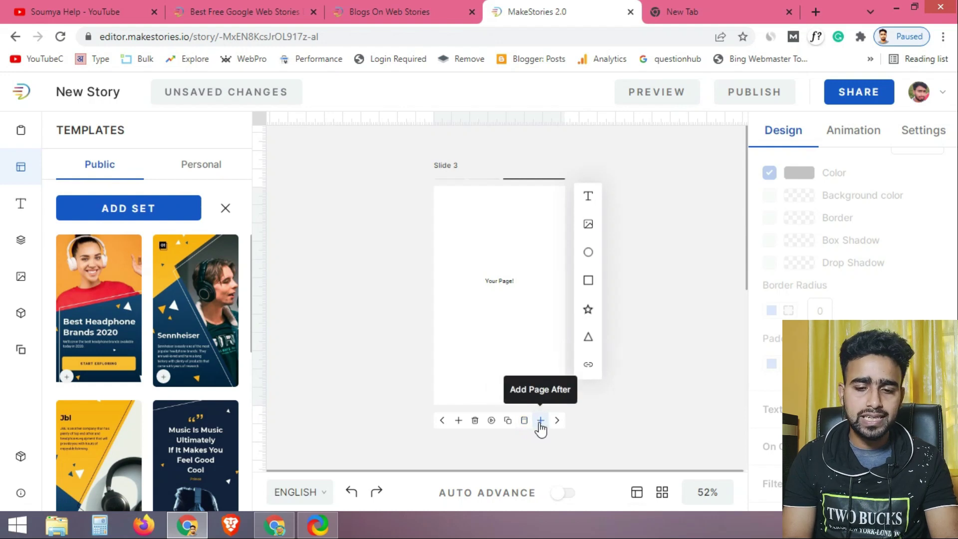
click(440, 420)
double_click(440, 421)
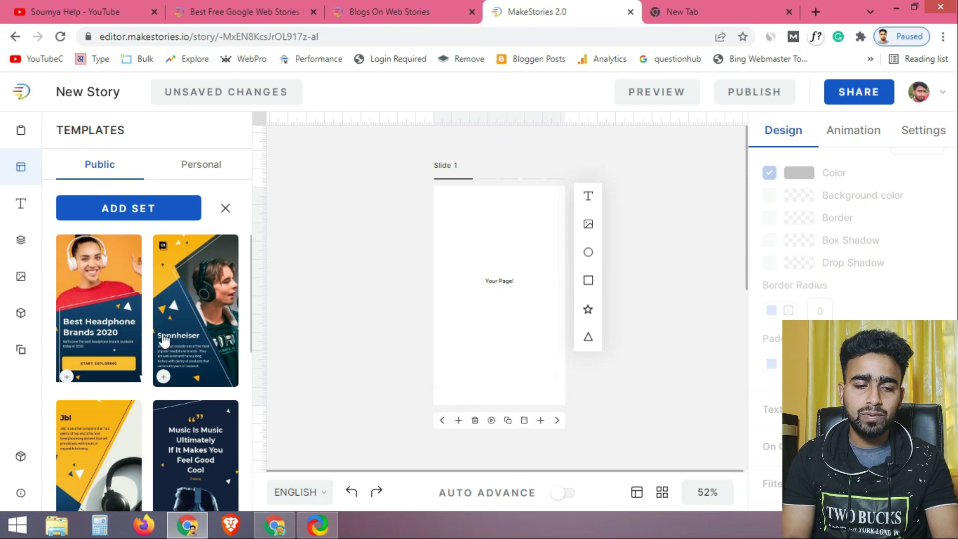
Step: Apply headphone template pages to the slides, with Best Headphone Brands 2020 on slide 1 and Sennheiser on slides 2 and 5
click(86, 259)
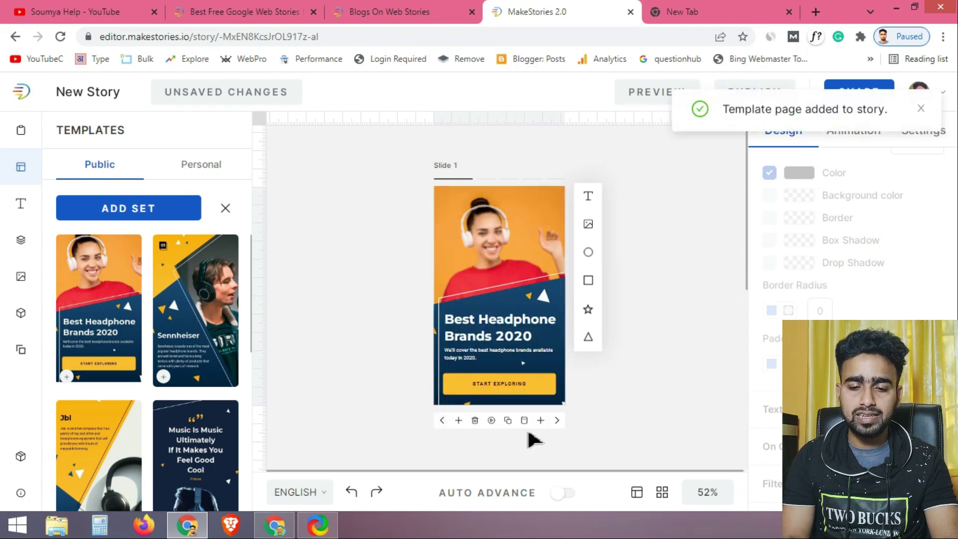
click(556, 420)
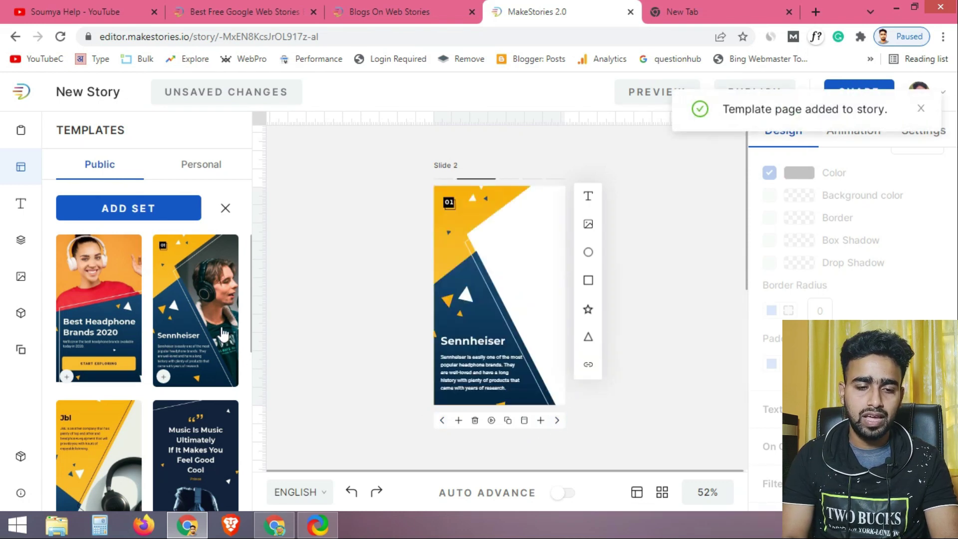
click(557, 421)
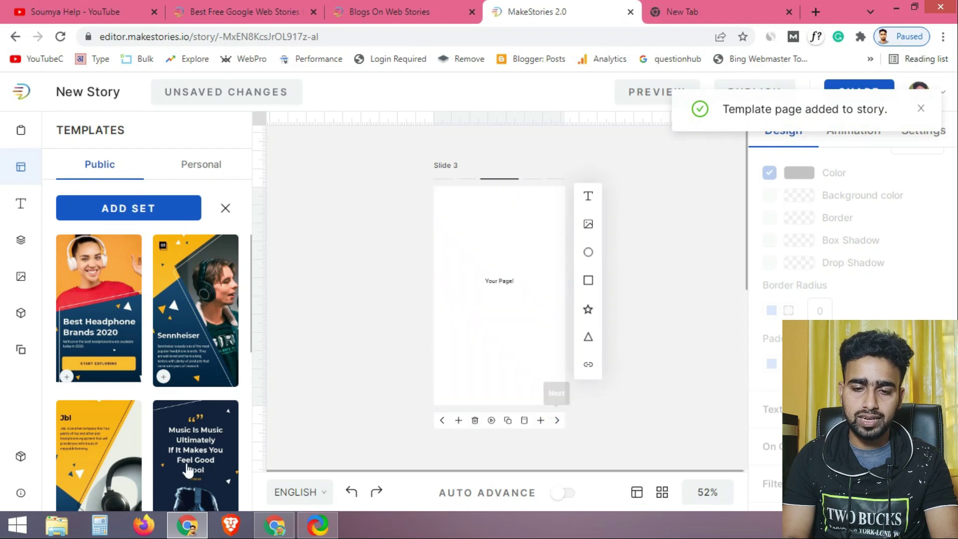
click(556, 421)
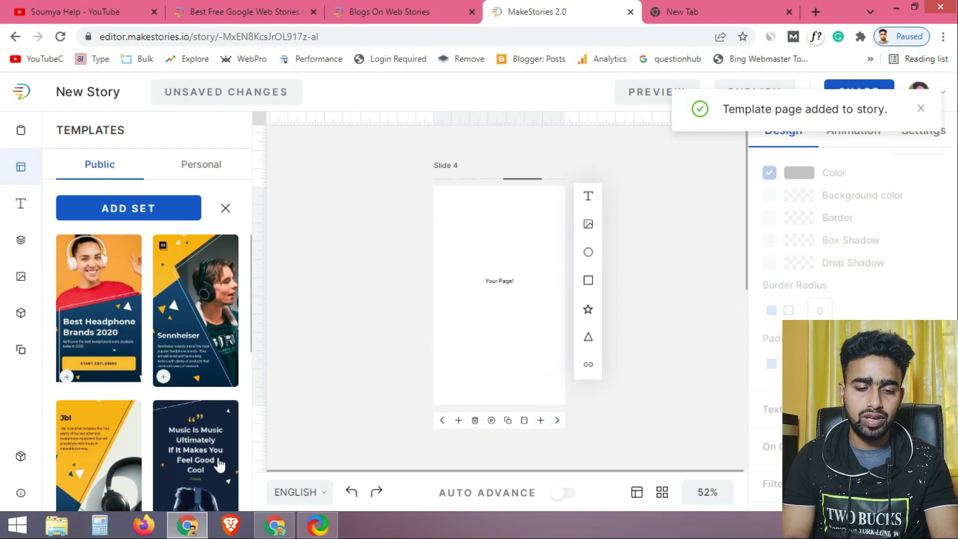
click(557, 420)
click(180, 302)
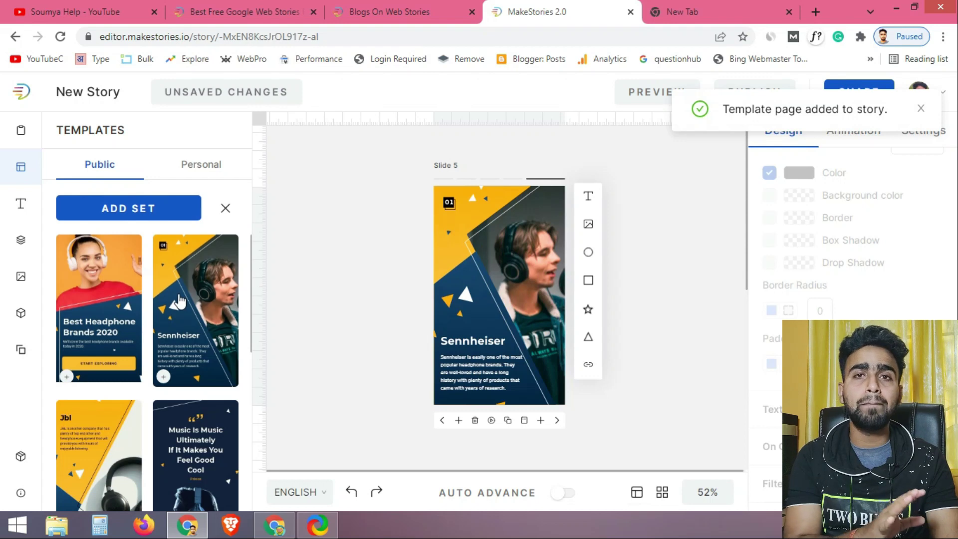
click(921, 110)
Step: Start publishing the story as a web story and open the title in its publisher details for editing
click(761, 95)
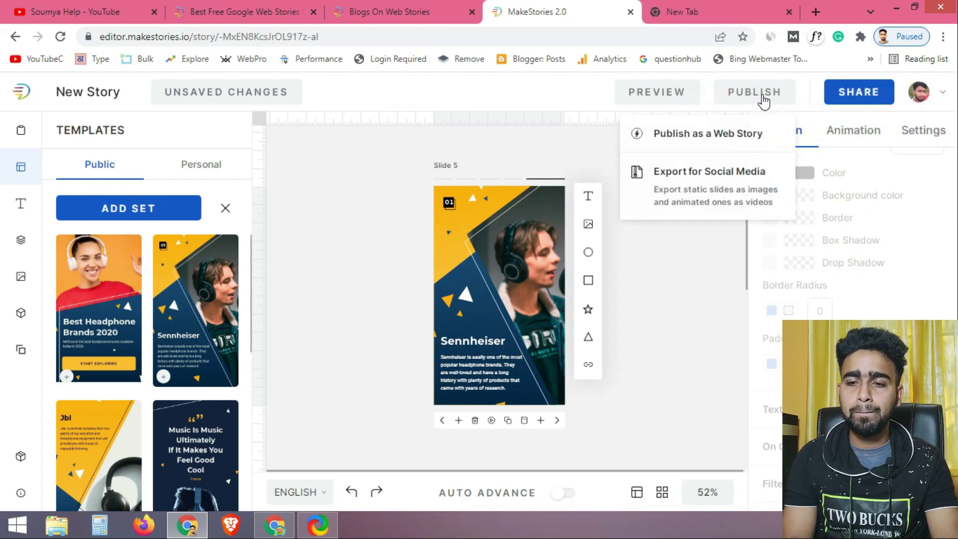
click(700, 140)
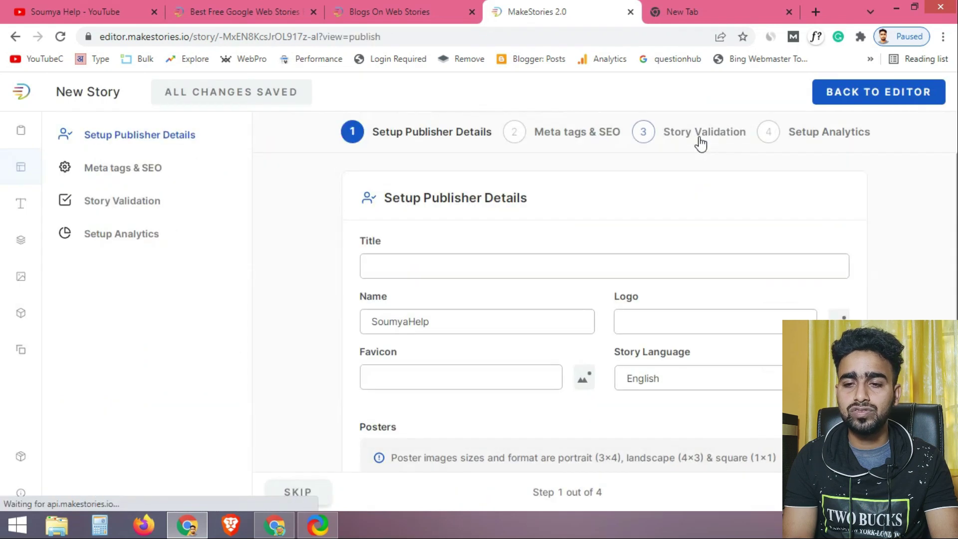
click(497, 259)
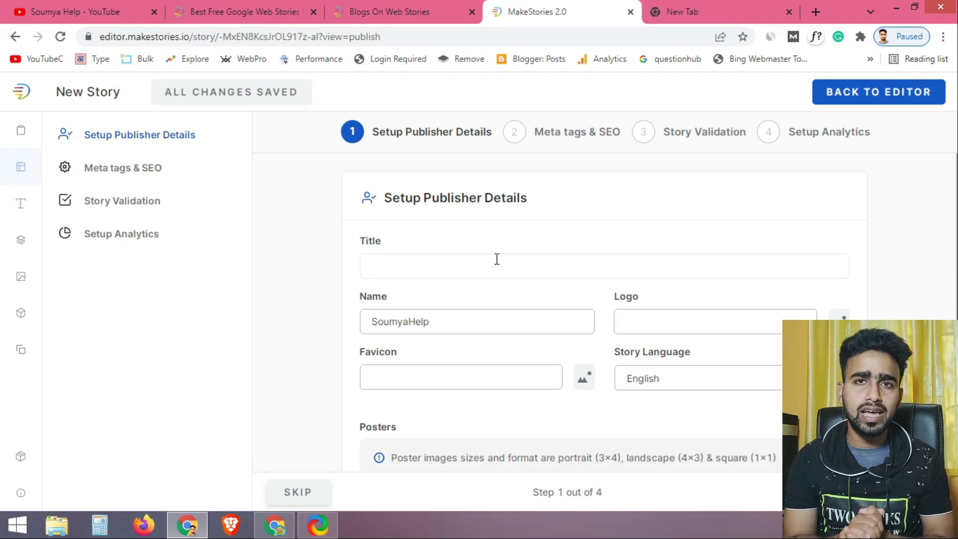
Step: Look at the channel's Google Web Stories videos on YouTube and return to the MakeStories publisher details
key(ctrl+1)
mouse_move(684, 356)
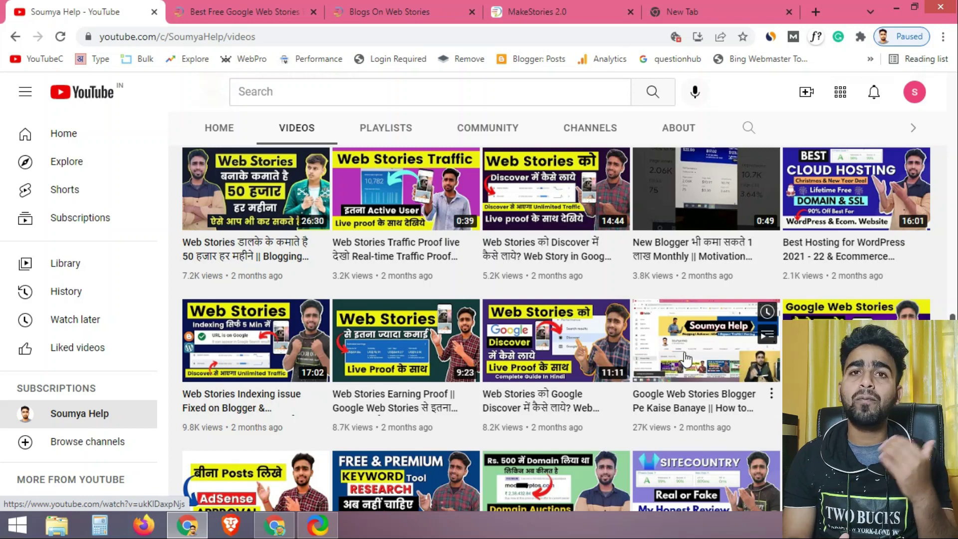
click(535, 11)
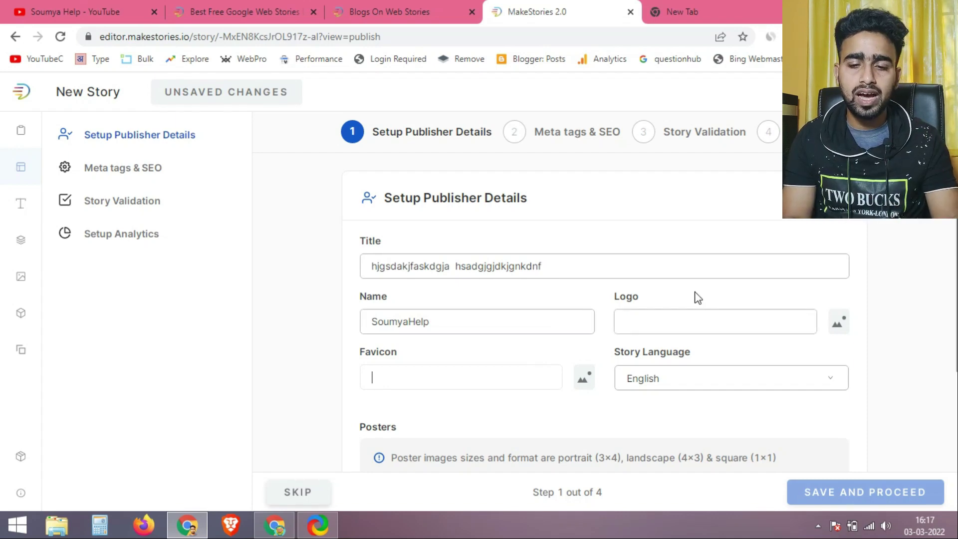
Step: Choose the dark parking garage picture from the free images as the story's poster and start adjusting it
scroll(599, 320, down, 2)
drag(952, 307, 953, 363)
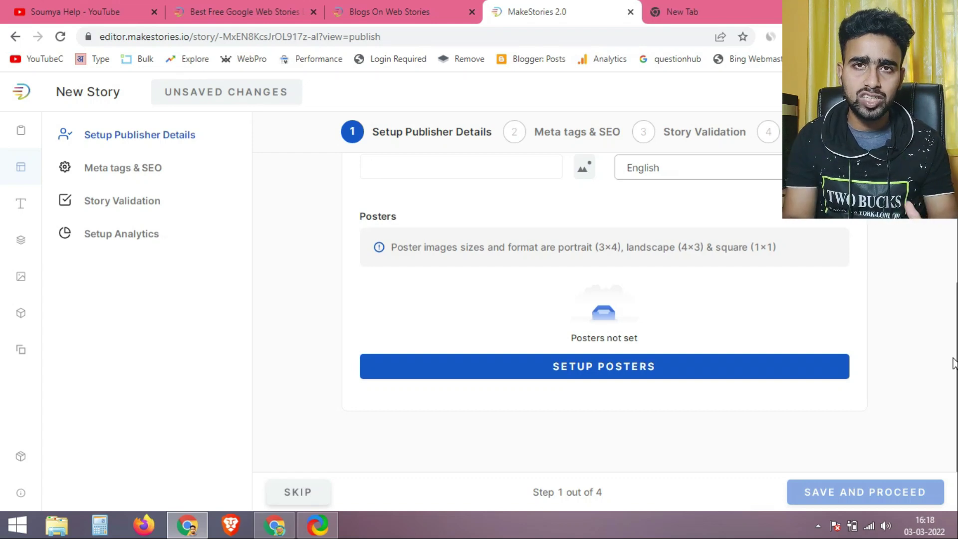
click(712, 377)
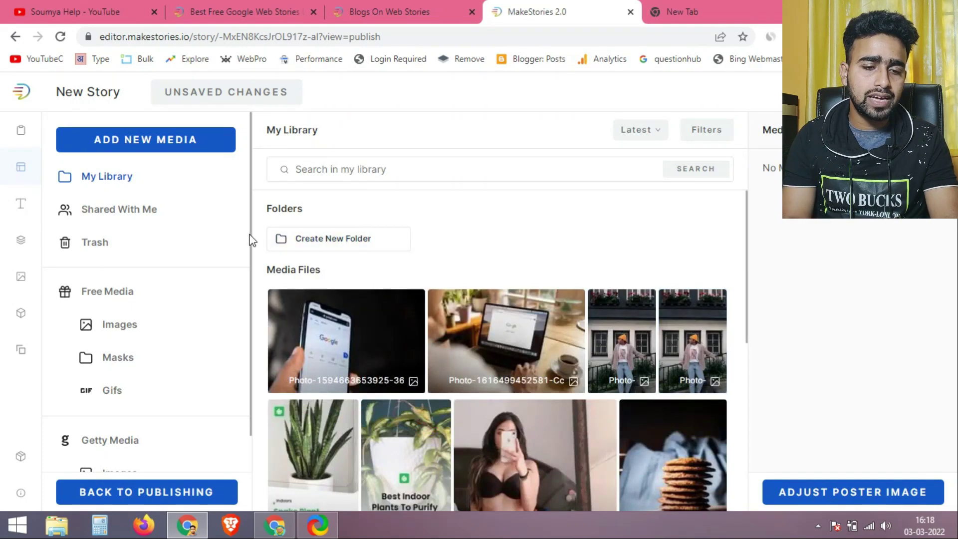
click(135, 333)
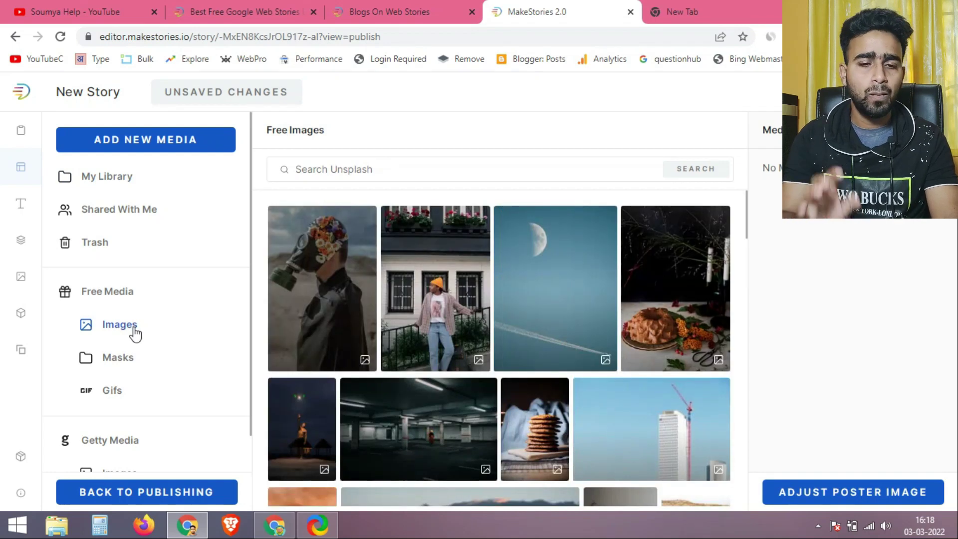
click(404, 452)
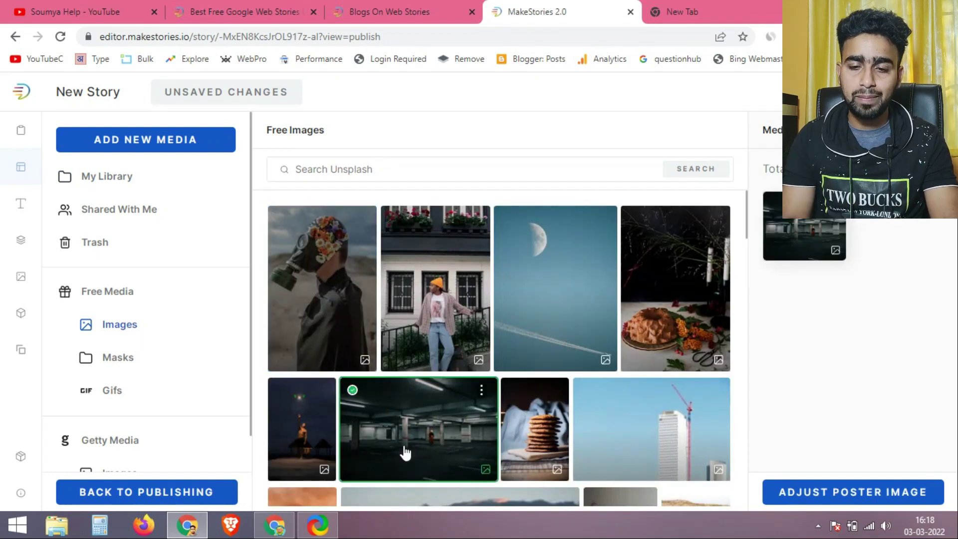
click(824, 499)
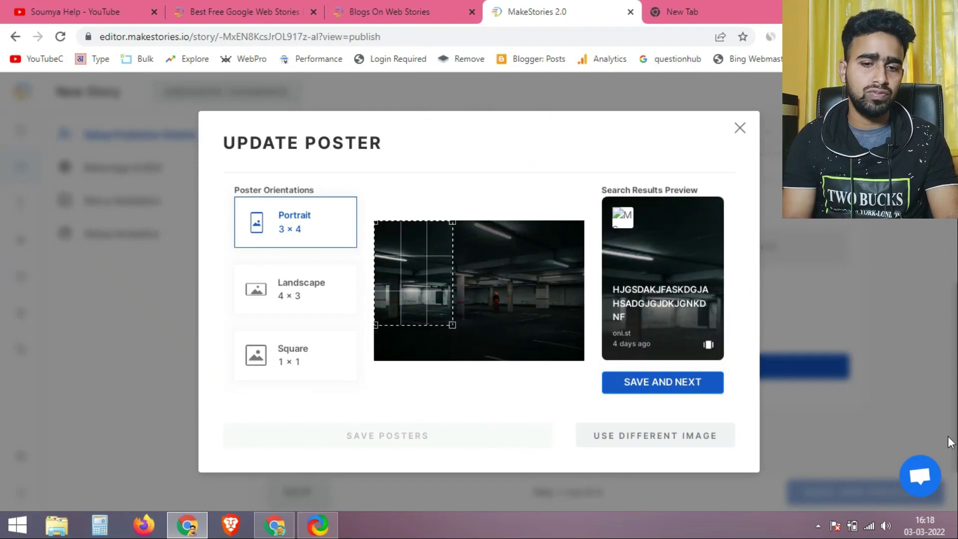
Step: Crop the parking garage picture around the central figure for the portrait, landscape and square posters, and save the posters
drag(400, 267, 478, 310)
click(639, 382)
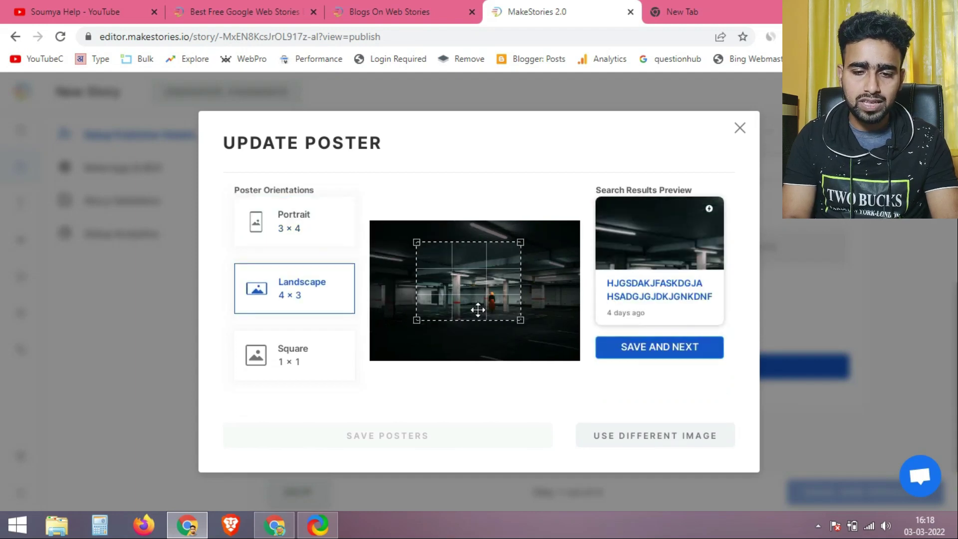
click(649, 355)
drag(479, 322, 481, 321)
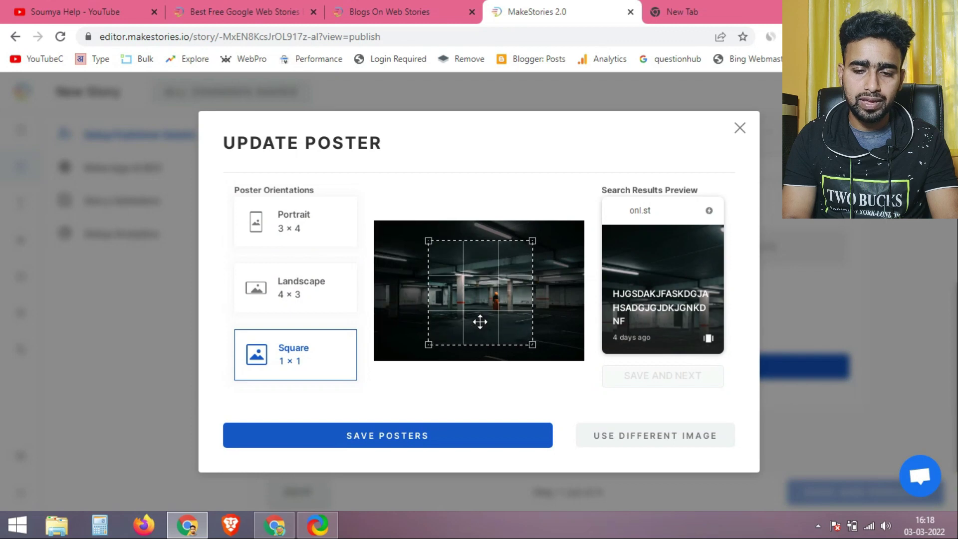
click(417, 435)
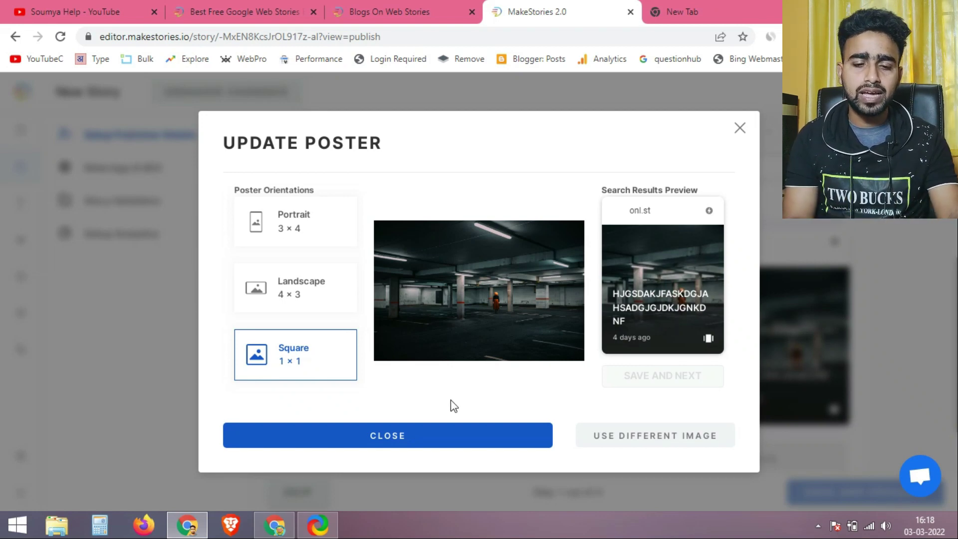
click(424, 442)
Step: Review the publisher details, save them and proceed to the meta tags and SEO settings
scroll(424, 439, down, 3)
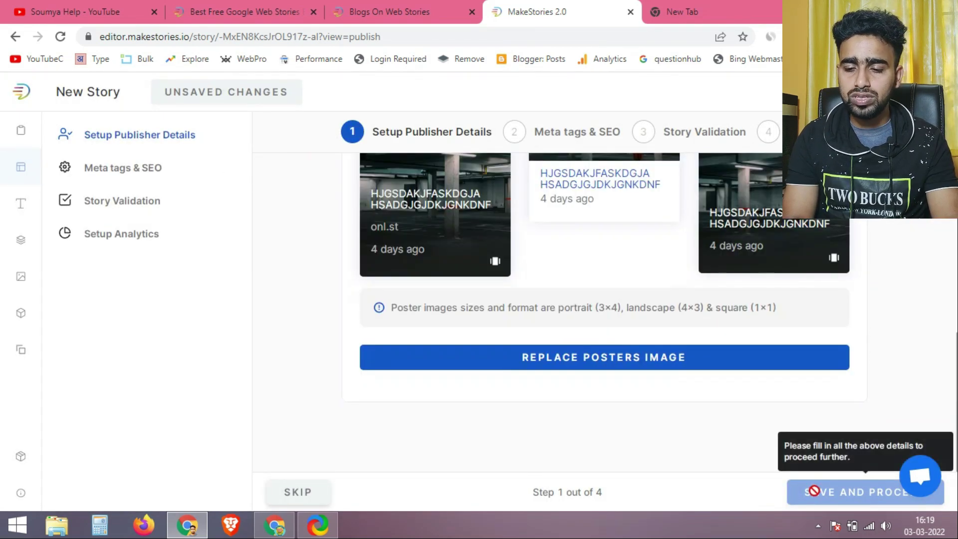
scroll(604, 314, up, 3)
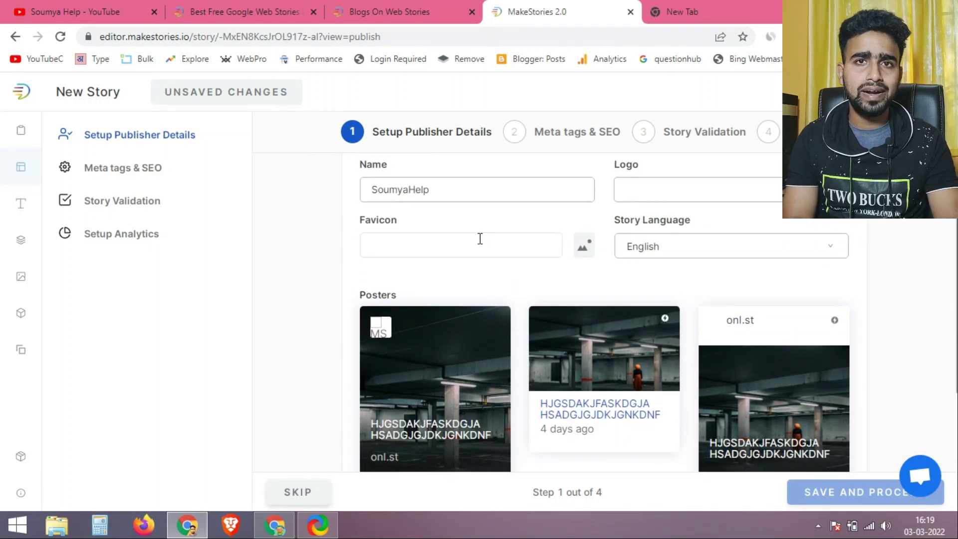
drag(954, 313, 954, 425)
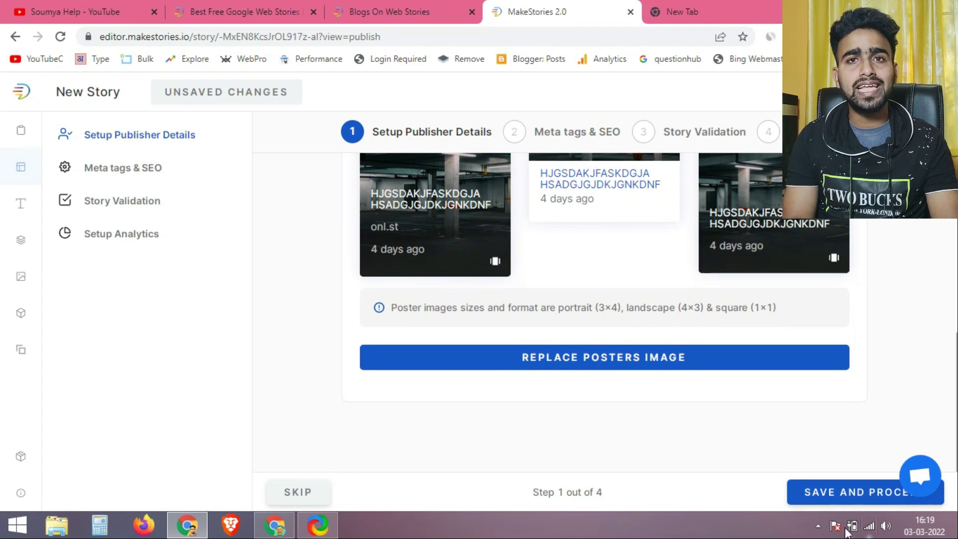
click(822, 496)
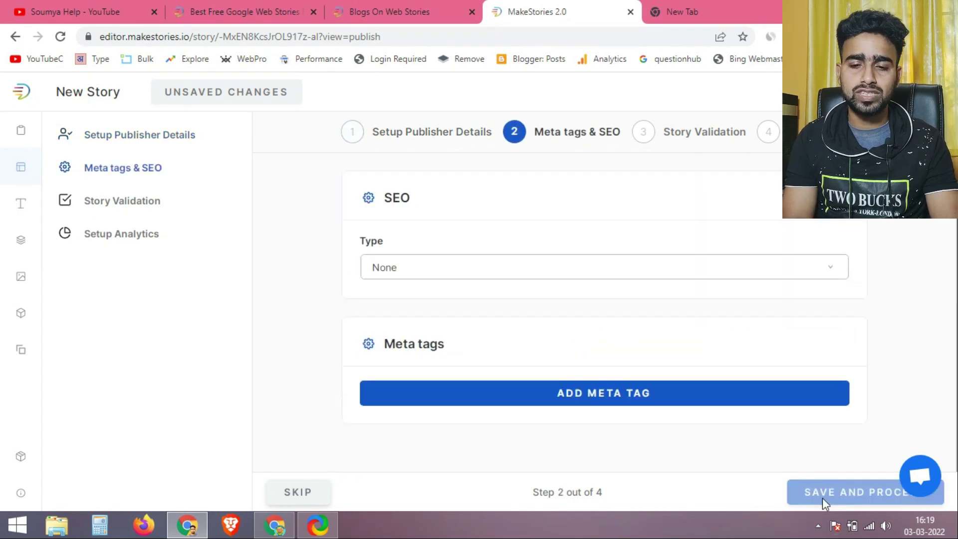
Step: Set the story's SEO type to Article and its article type to News Article
click(625, 274)
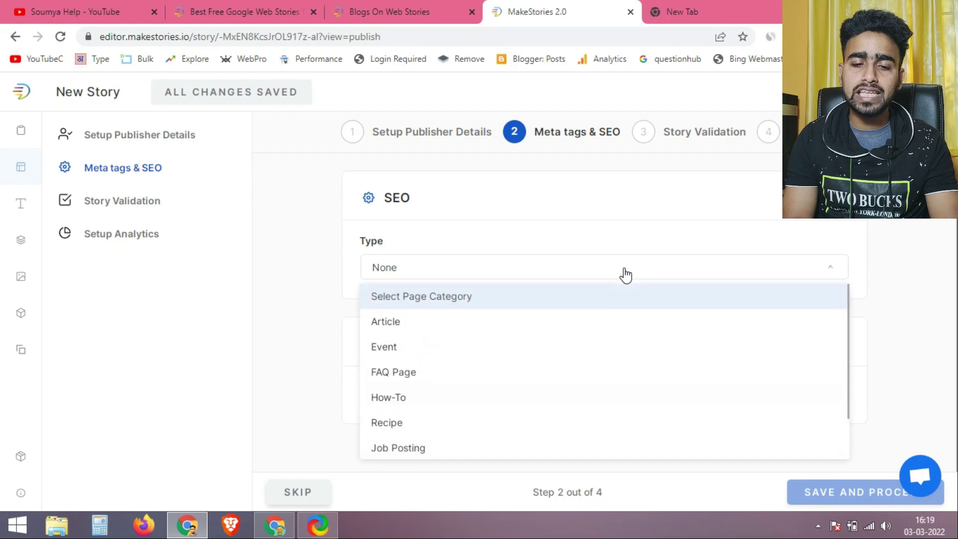
click(471, 325)
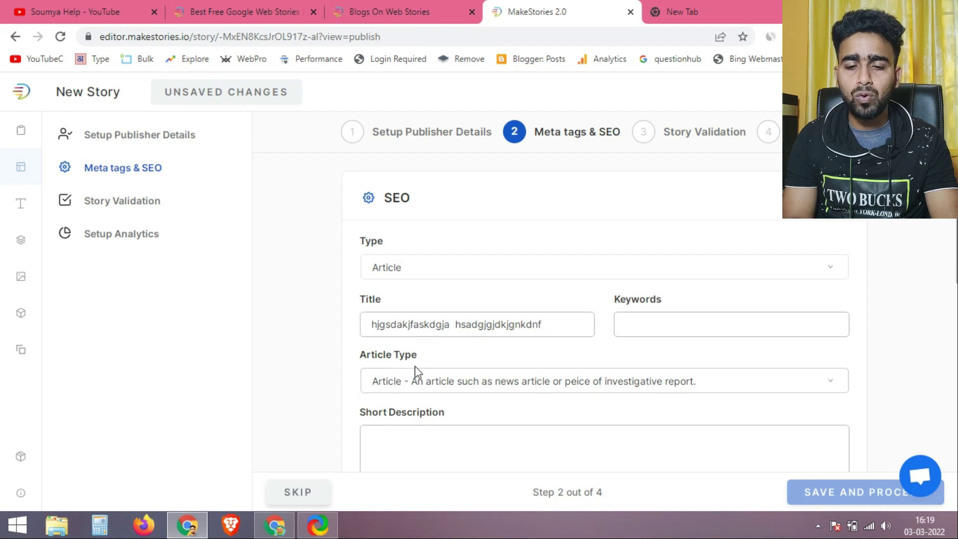
click(451, 384)
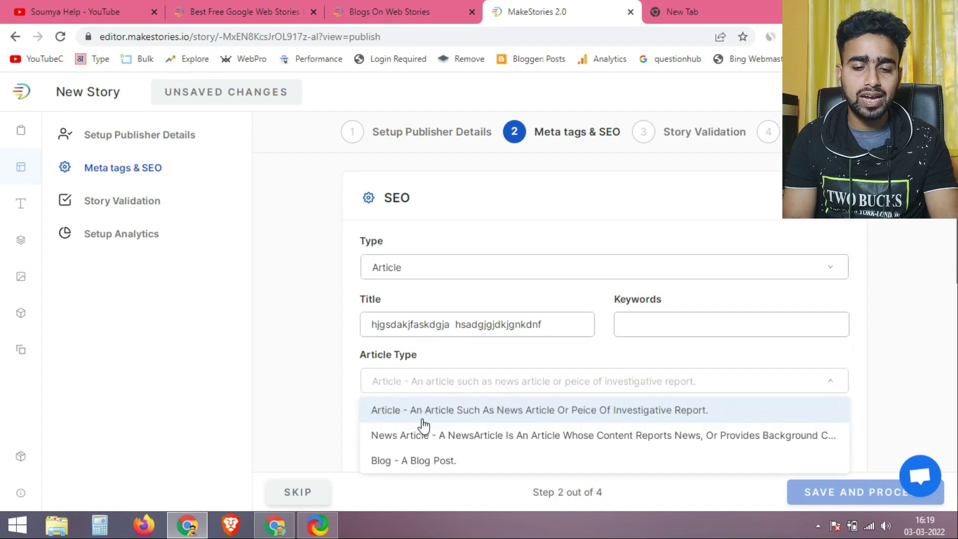
click(416, 435)
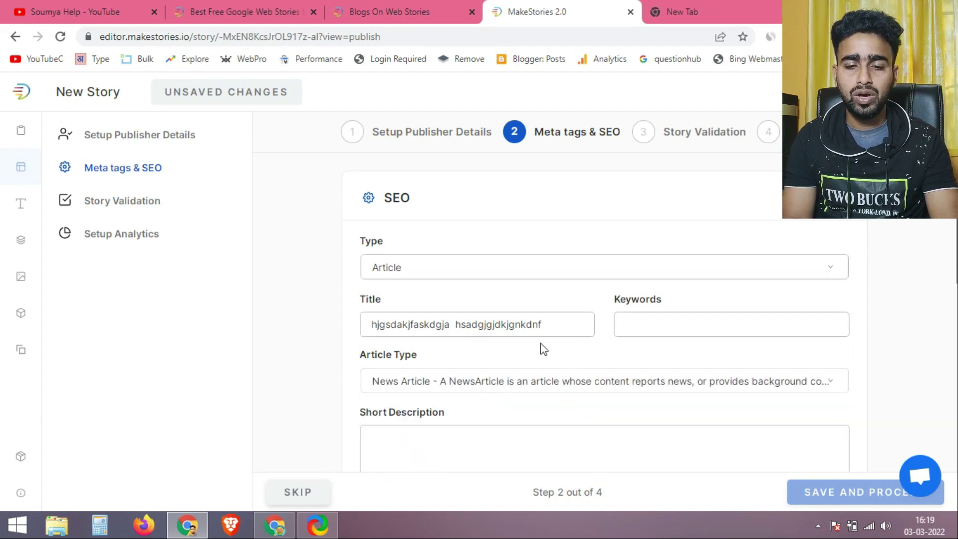
Step: Copy the SEO title "hjgsdakjfaskdgja hsadgjgjdkjgnkdnf" into both the keywords and the short description
triple_click(543, 325)
key(ctrl+c)
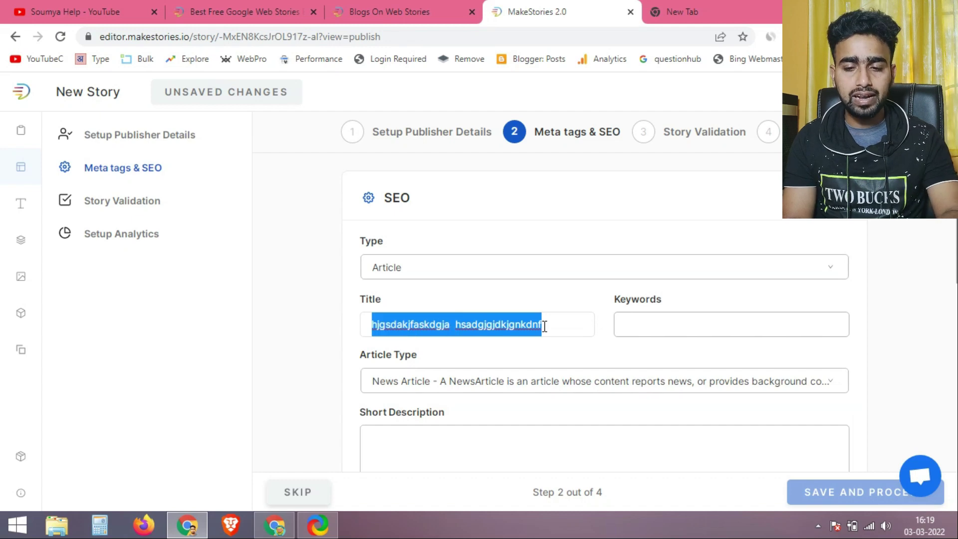
click(639, 324)
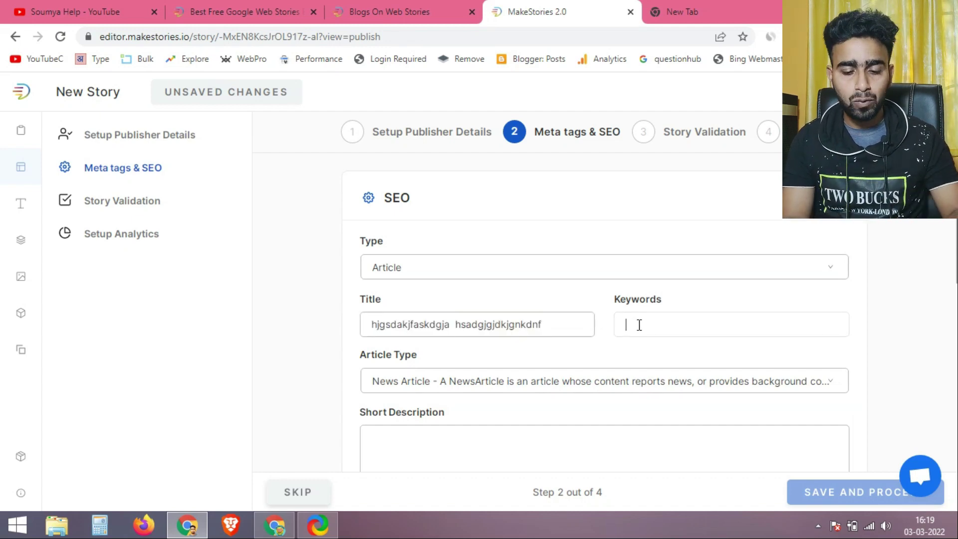
key(ctrl+v)
scroll(564, 309, down, 2)
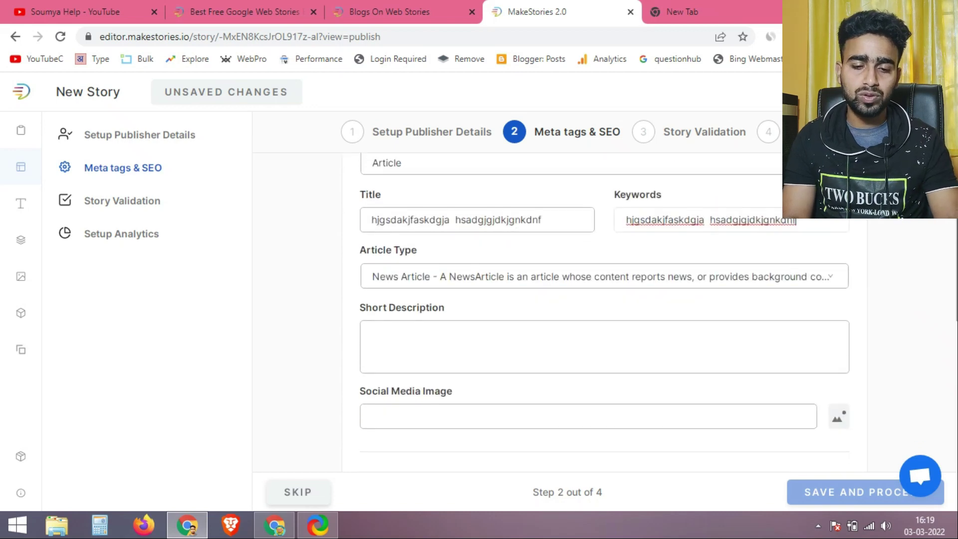
click(437, 345)
key(ctrl+v)
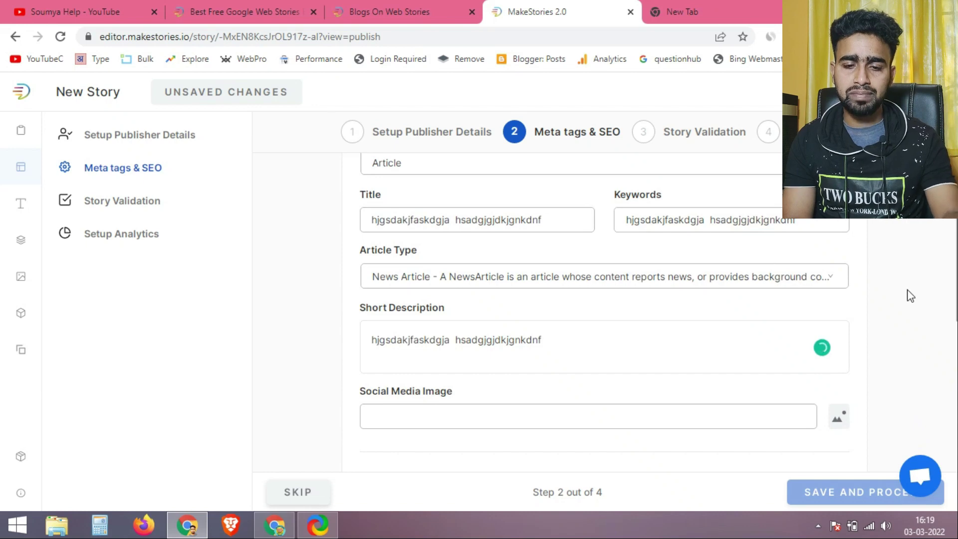
Step: Choose the dark parking garage picture from the free images as the social media image
scroll(604, 310, down, 1)
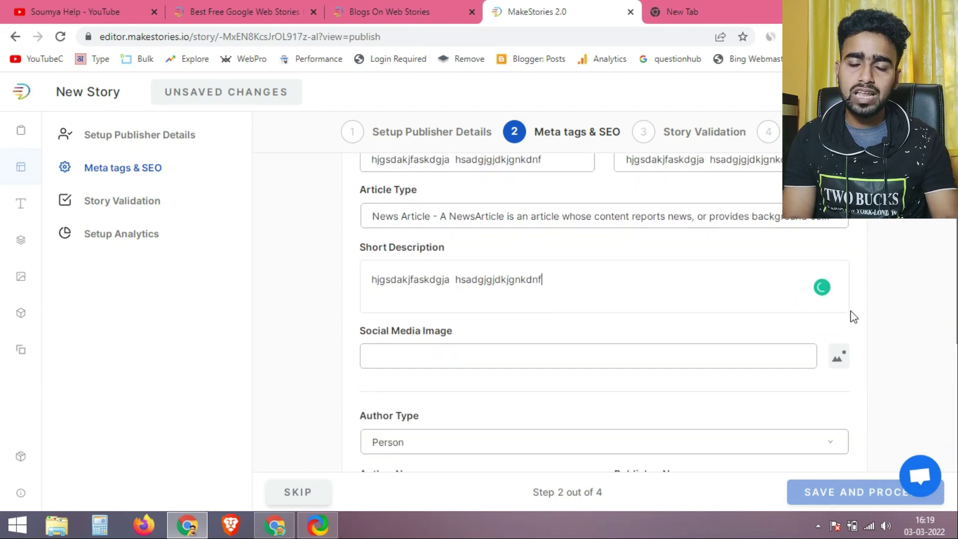
click(832, 365)
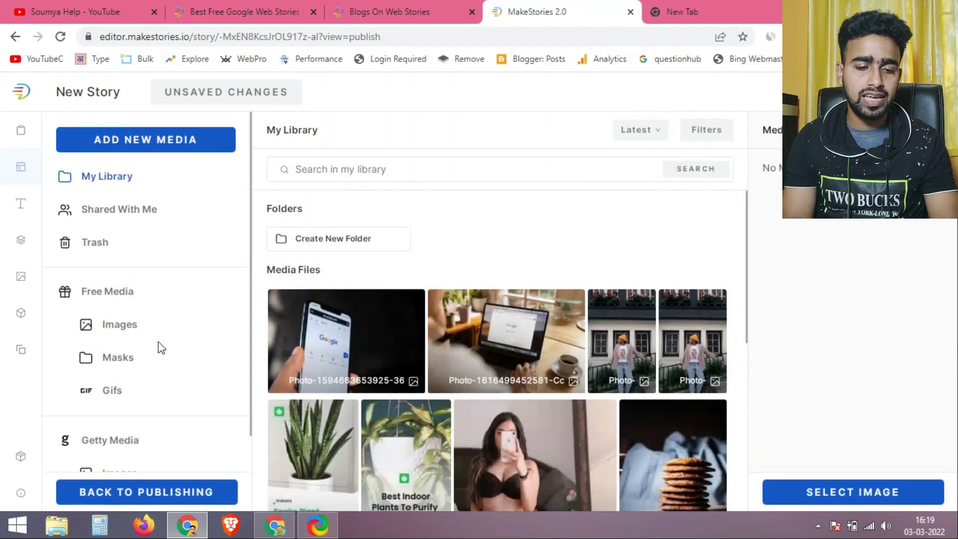
click(147, 336)
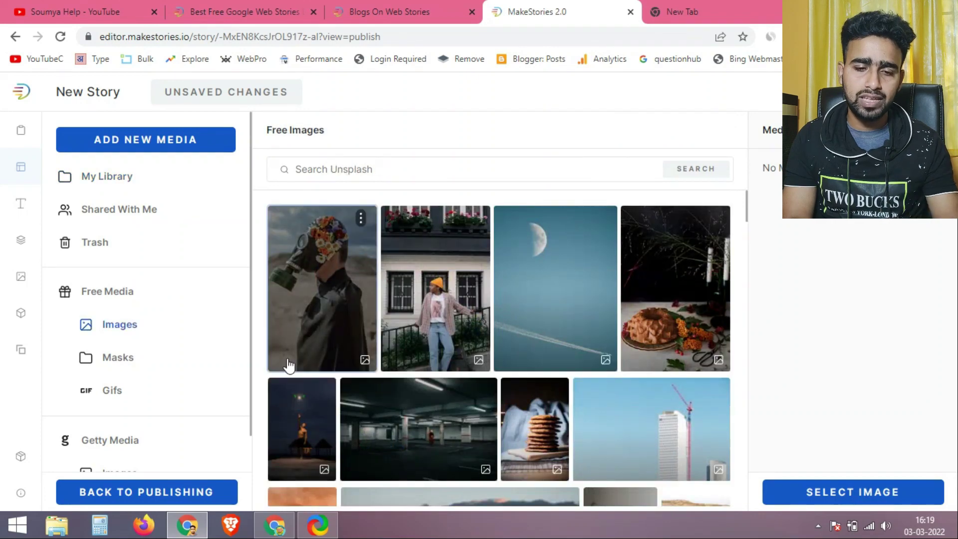
click(366, 424)
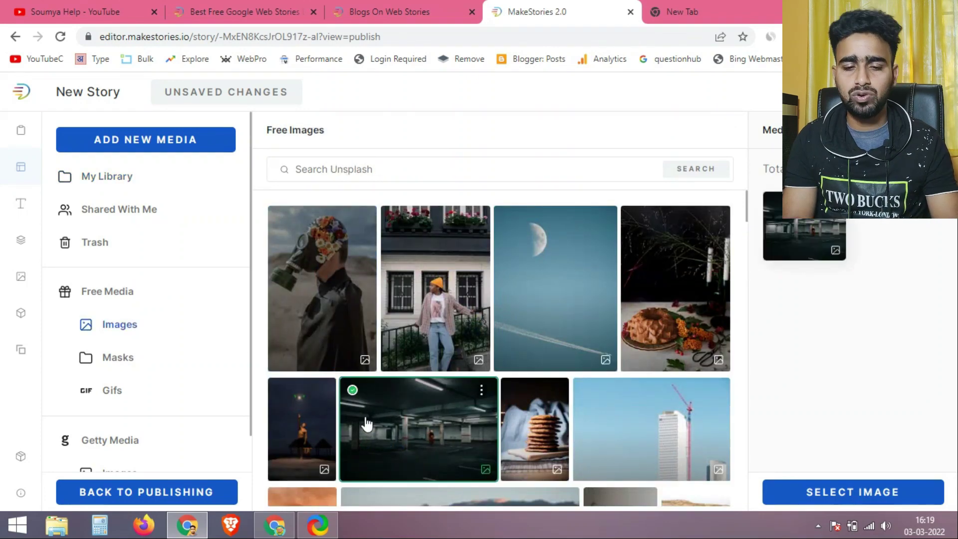
click(829, 498)
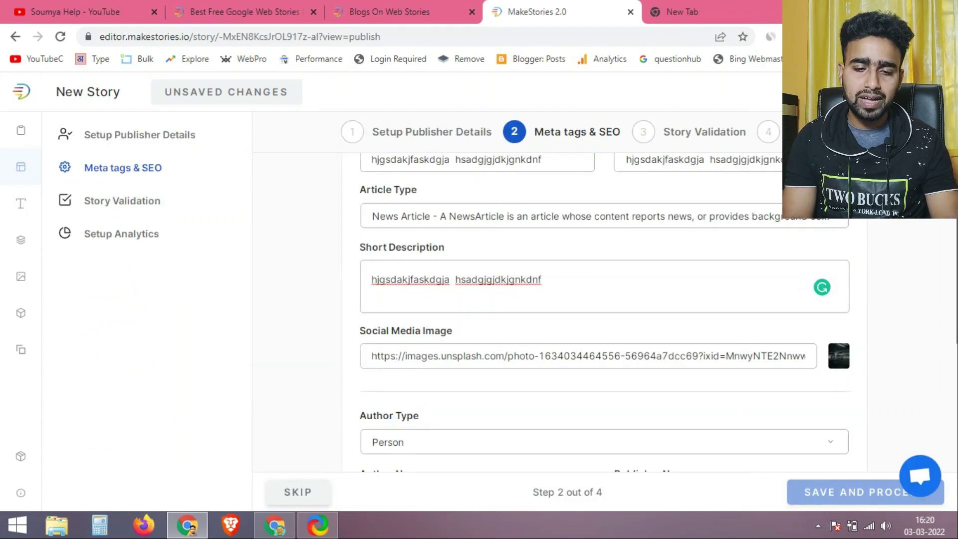
Step: Set the publishing and update dates to 03/03/2022, enter wreawtawteydfhdfhf and fdhgfjghg as author and organization Twitter handles, and save the SEO details
scroll(604, 313, down, 5)
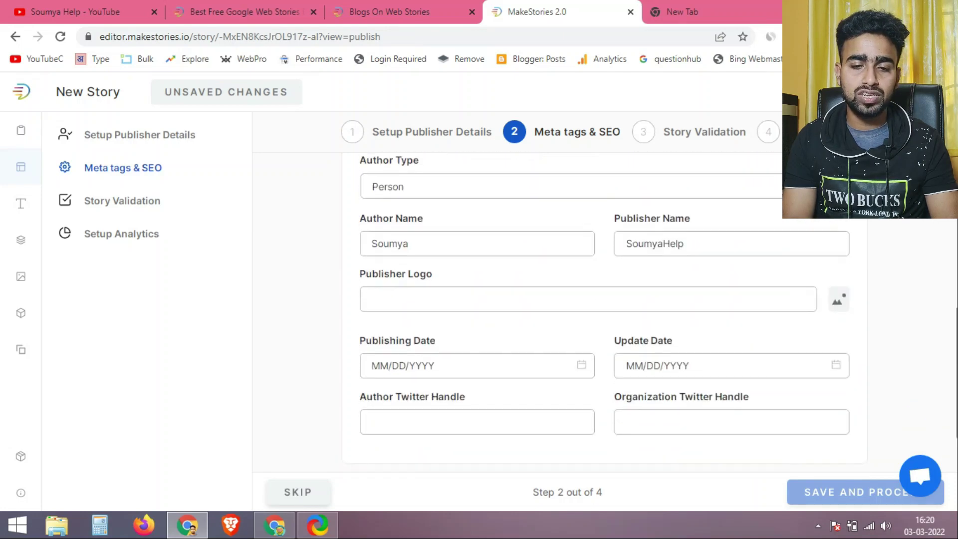
scroll(603, 313, up, 2)
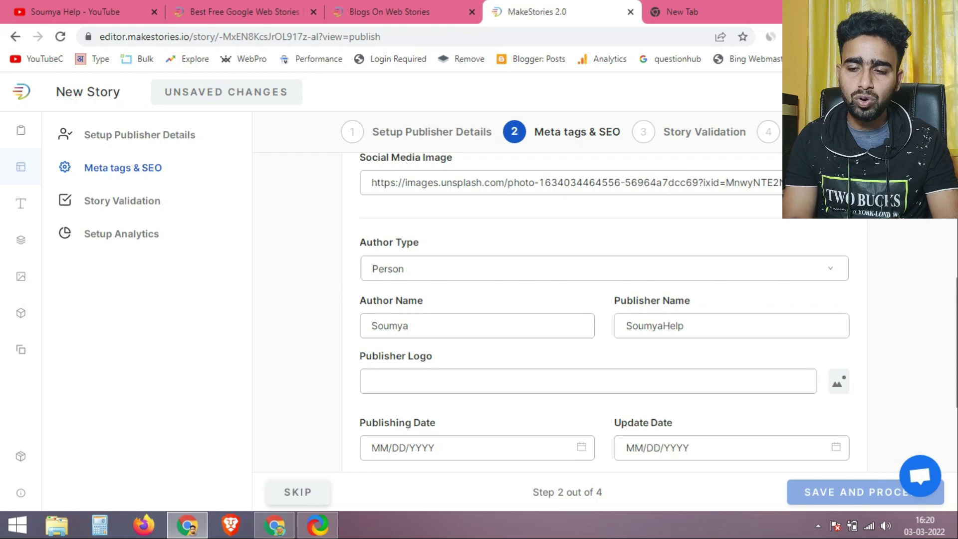
scroll(466, 374, down, 2)
click(450, 327)
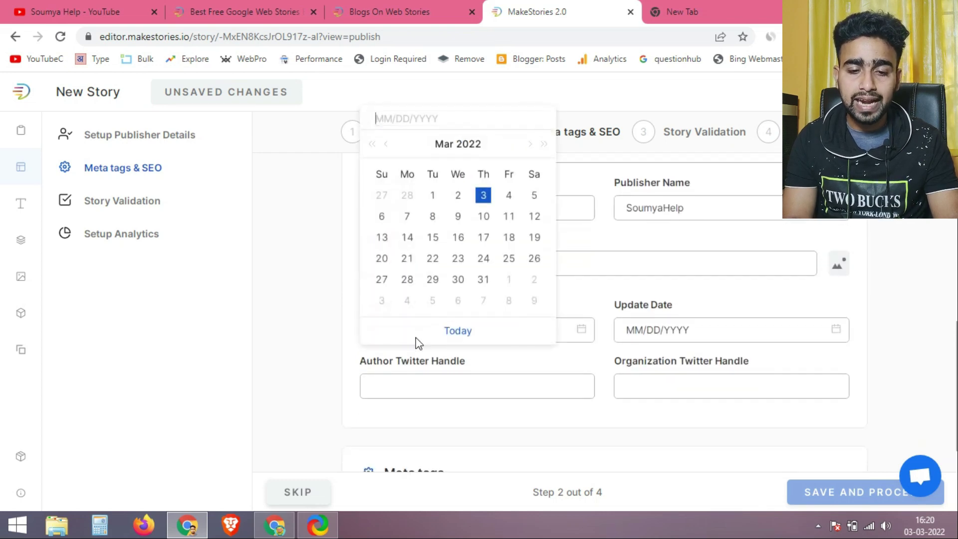
click(482, 200)
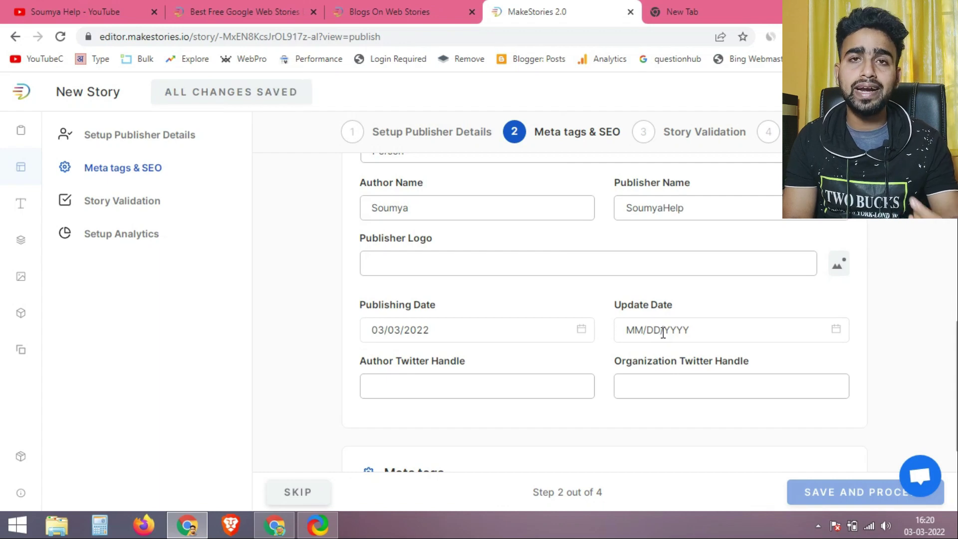
click(663, 331)
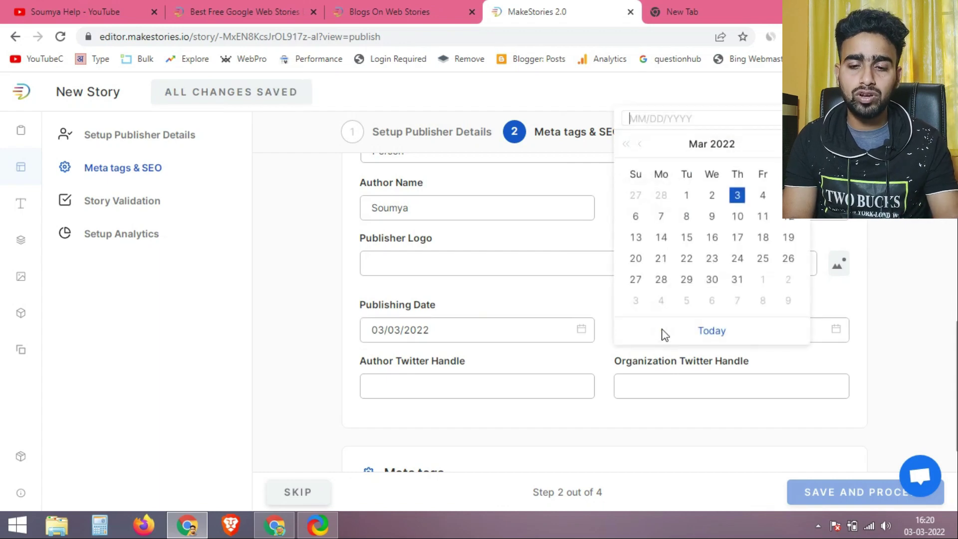
click(736, 195)
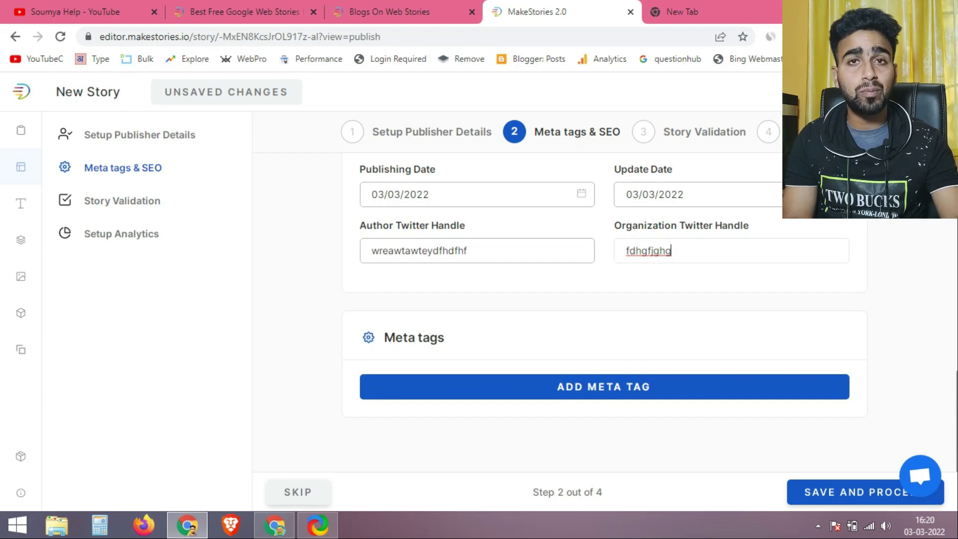
scroll(604, 324, down, 1)
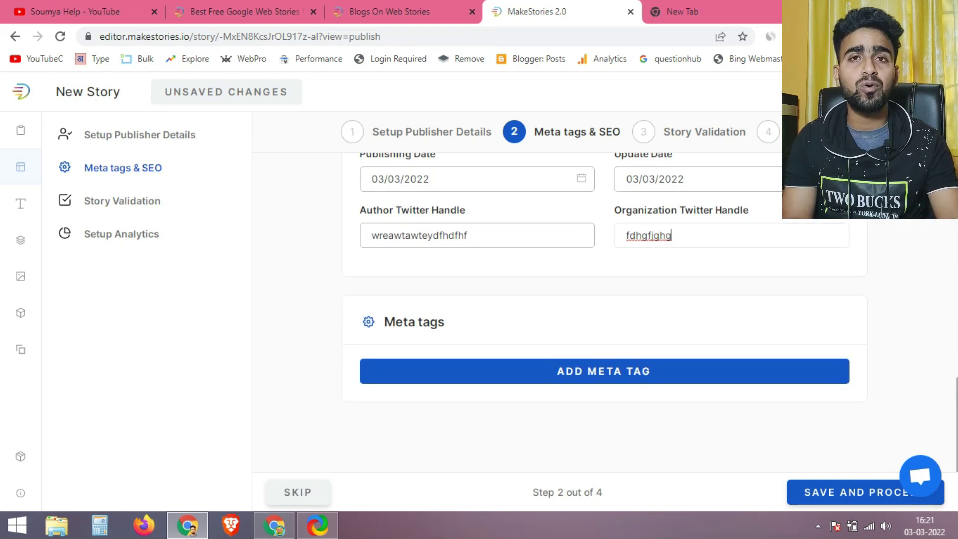
click(845, 504)
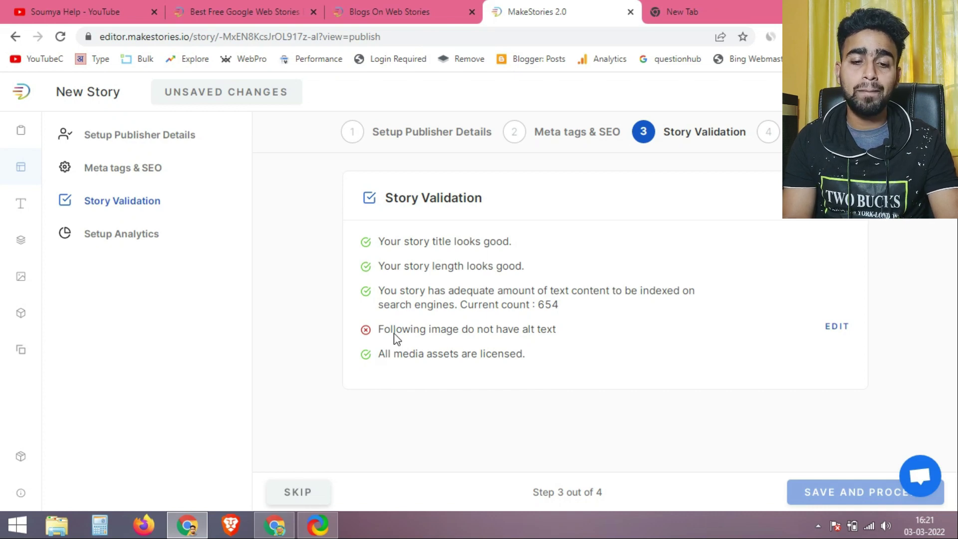
Step: Give the four images lacking alternative text the alt texts asdgafsgdf, sadgdsdfg, sdaffsfd and safdsdasf, in order, and submit them
click(838, 327)
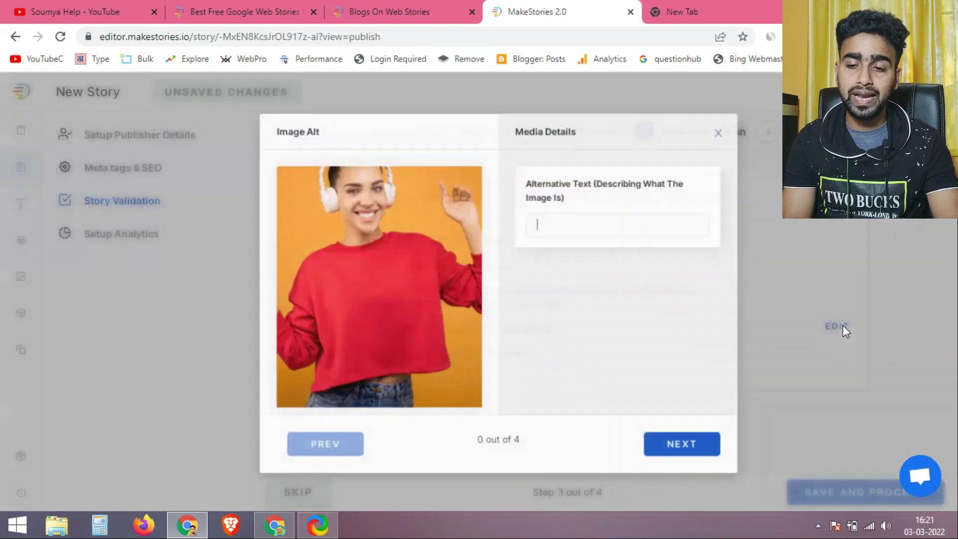
text(asdg)
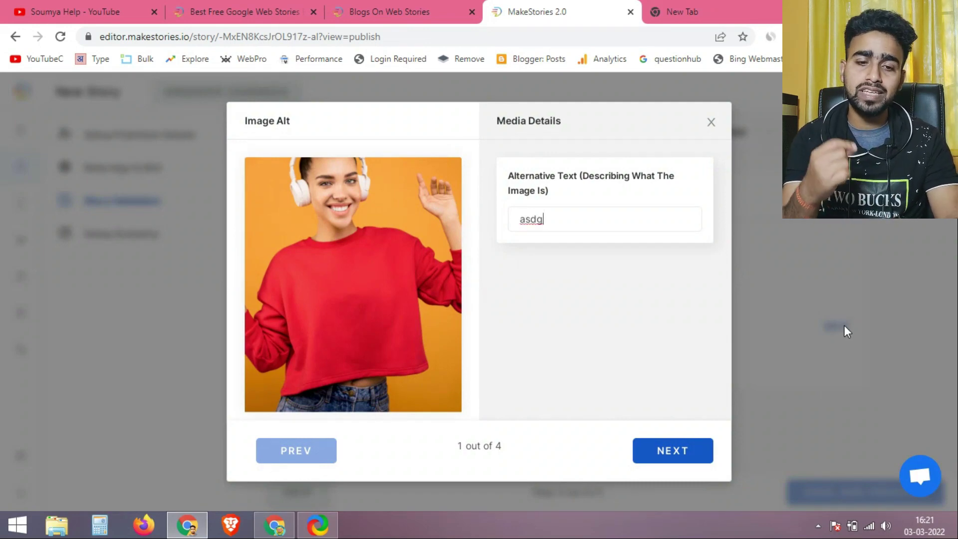
text(afsgdf)
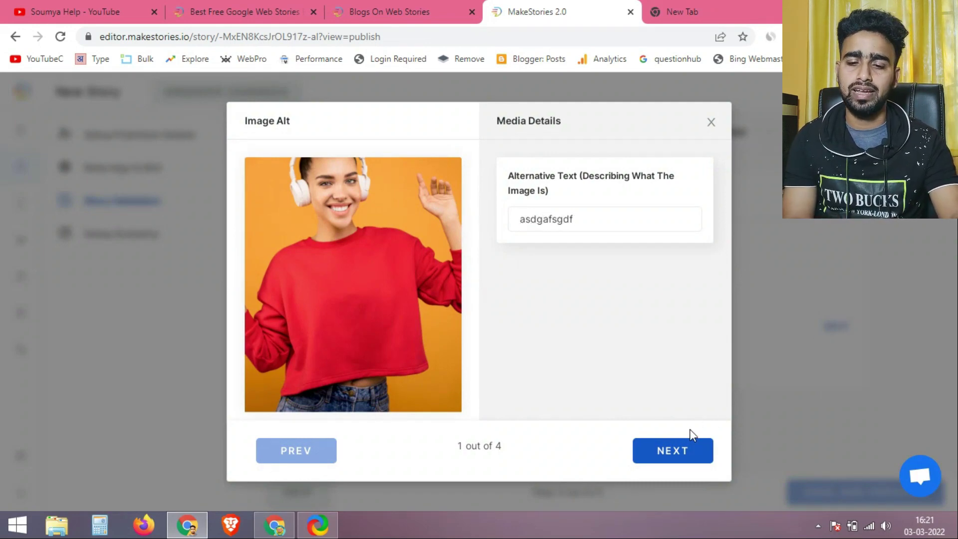
click(673, 451)
text(sadgdsdfg)
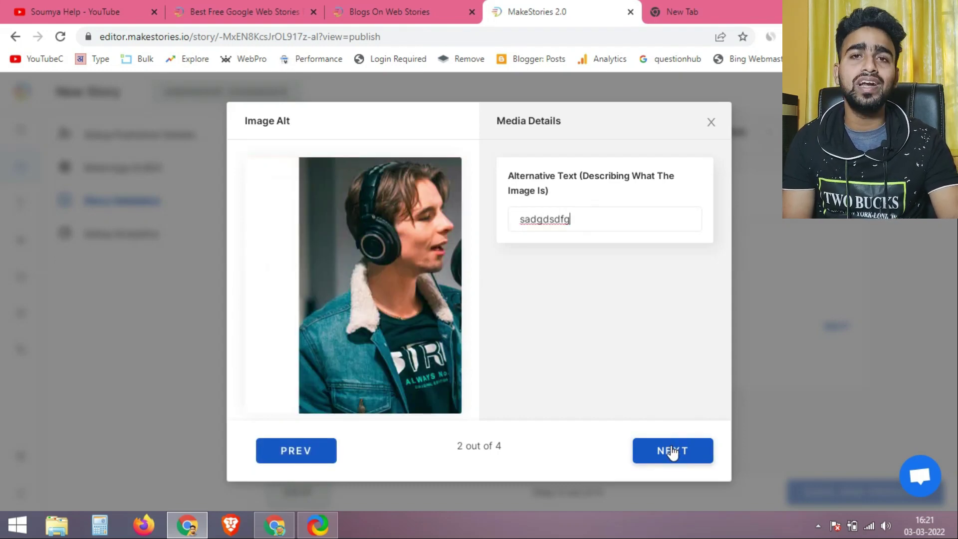
click(673, 451)
text(sdaffsfd)
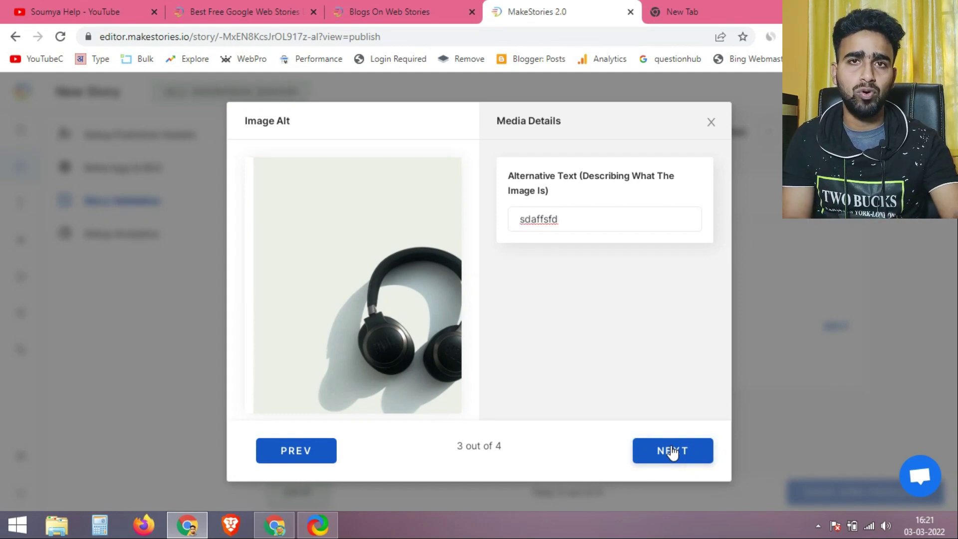
click(673, 451)
text(safdsdasf)
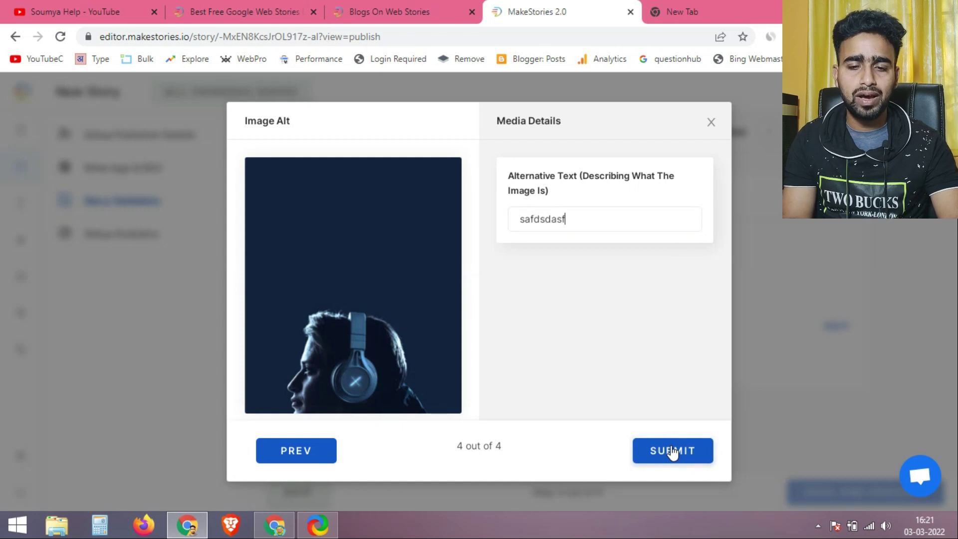
click(673, 451)
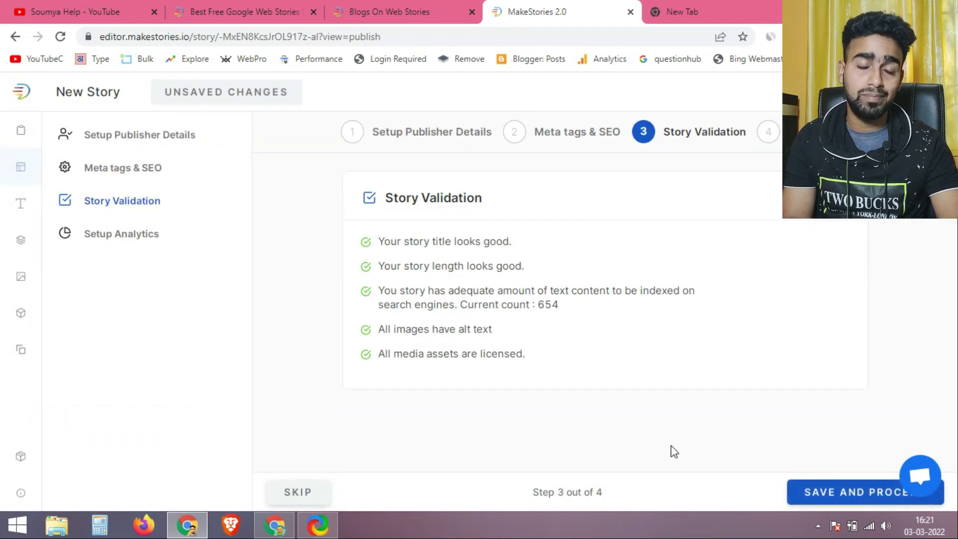
Step: Accept the story validation, leave the analytics and AdSense fields blank, and continue to publishing the story
click(809, 491)
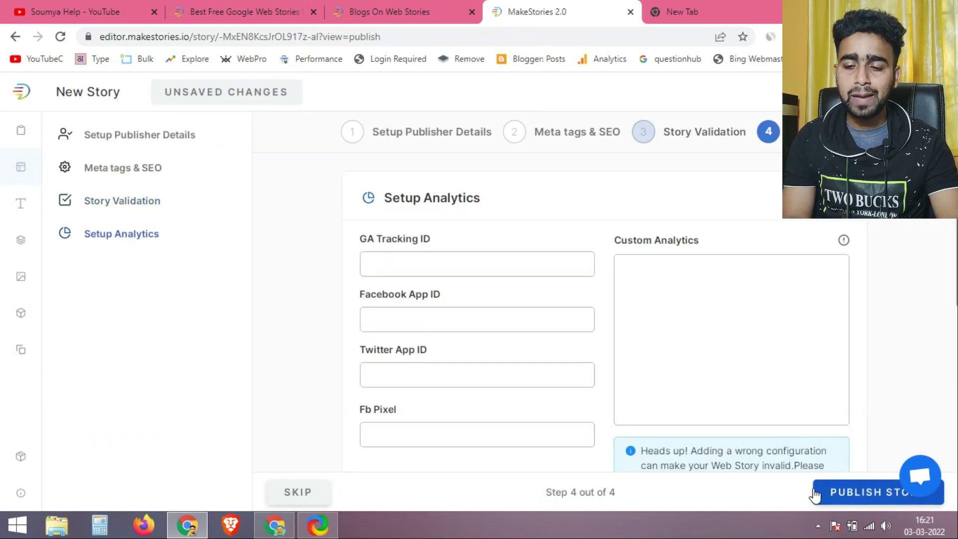
scroll(399, 203, down, 2)
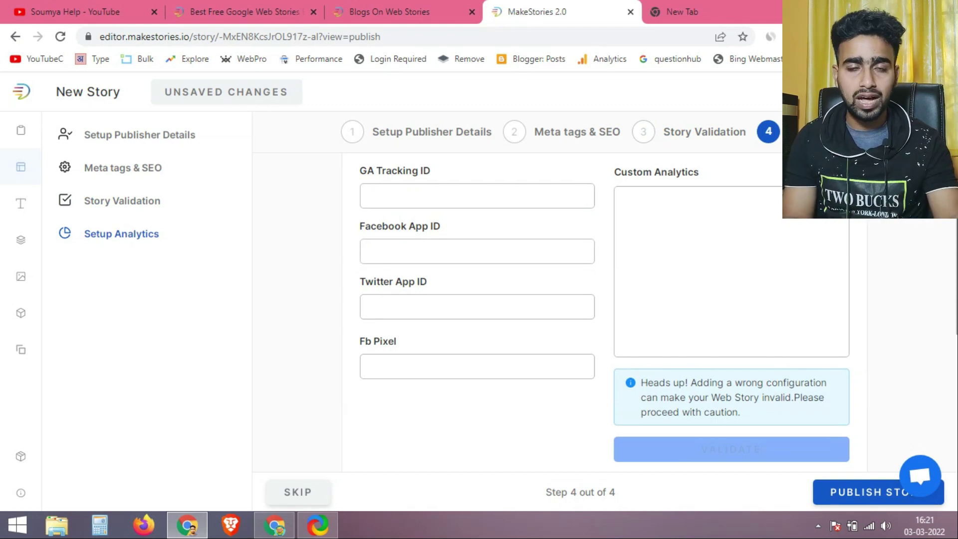
scroll(606, 312, down, 2)
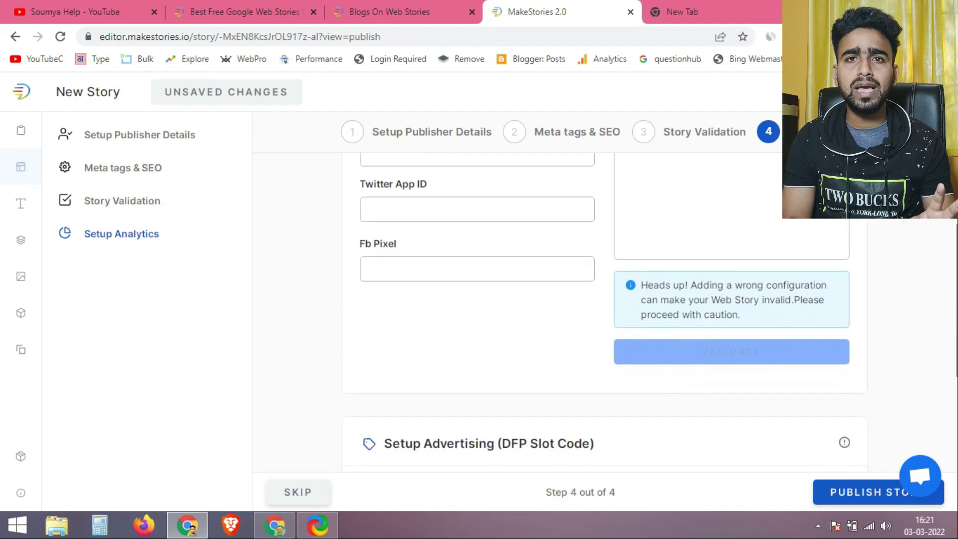
scroll(604, 312, down, 5)
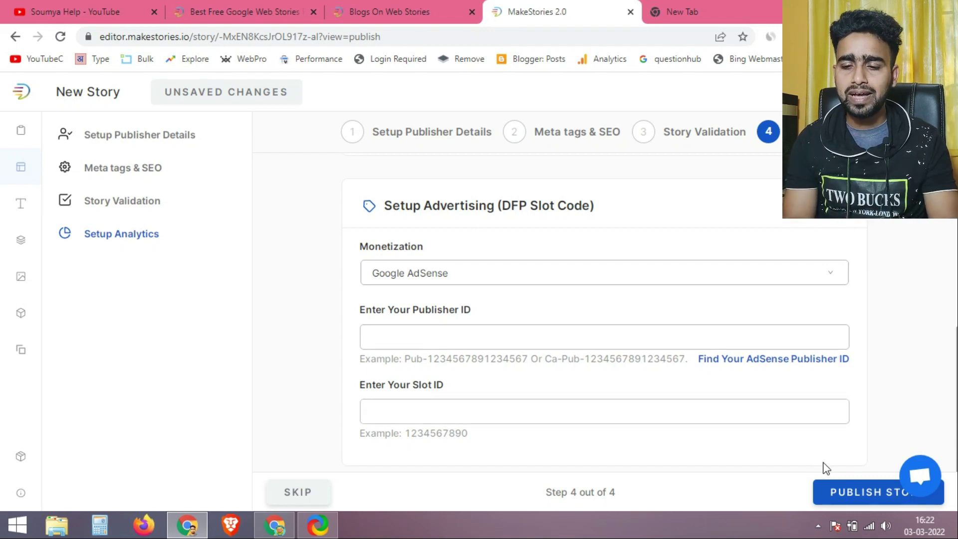
click(842, 495)
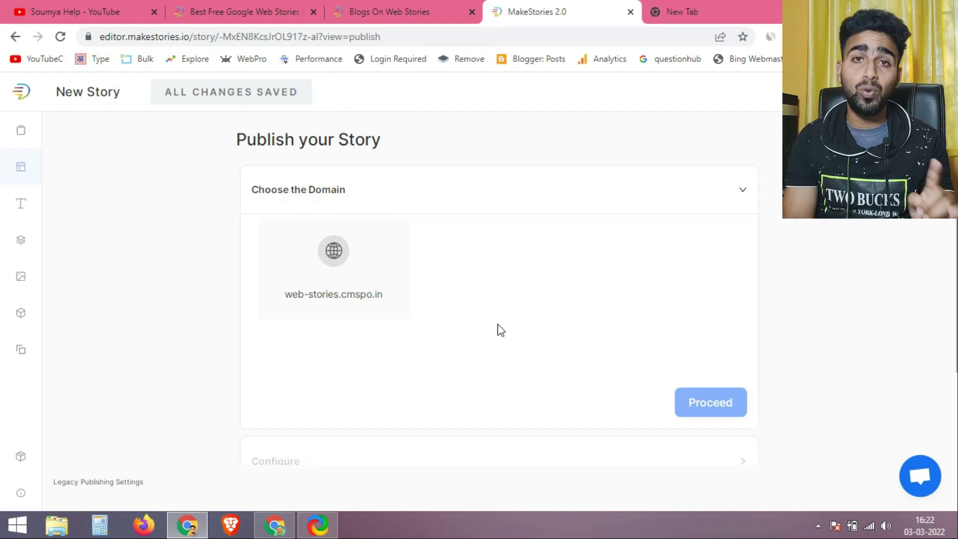
Step: Choose web-stories.cmspo.in as the publishing domain and proceed to its configuration
click(375, 295)
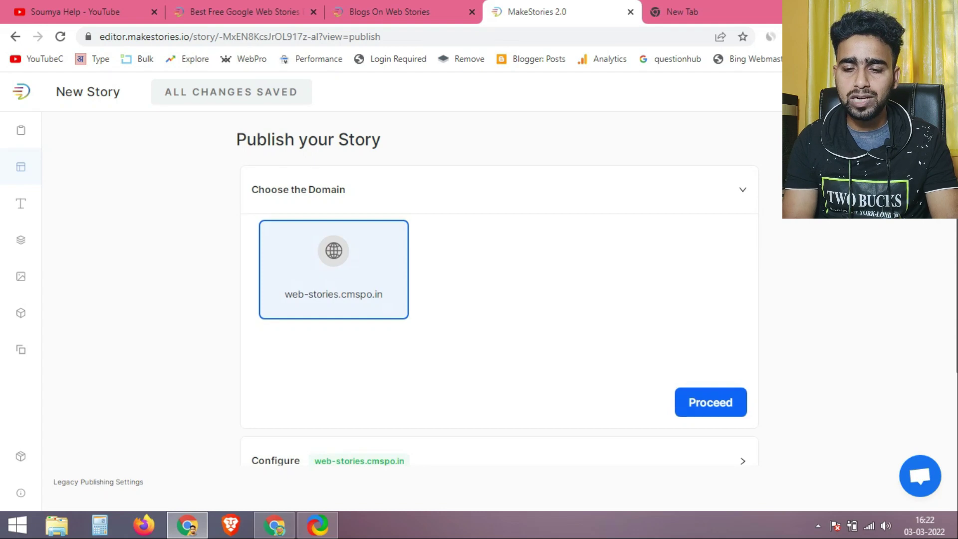
scroll(499, 272, down, 3)
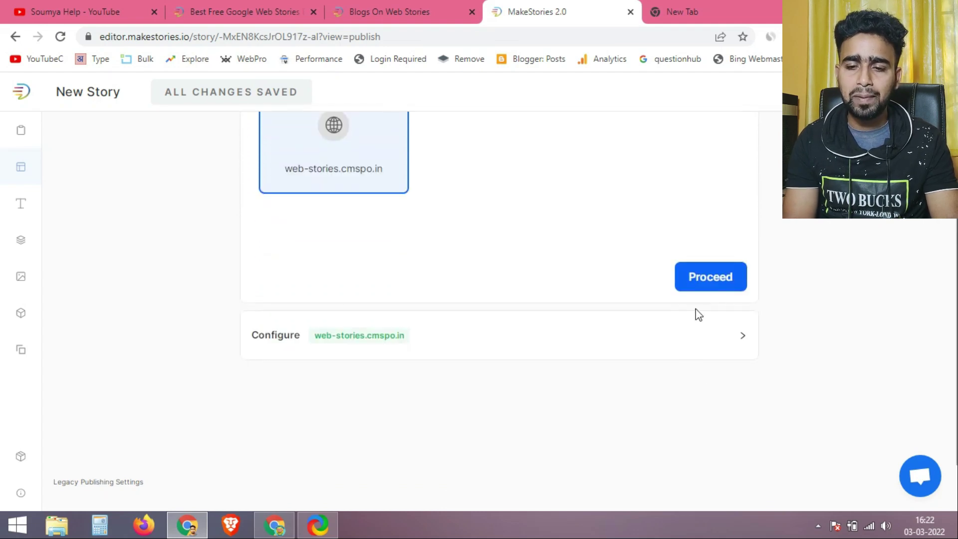
click(710, 277)
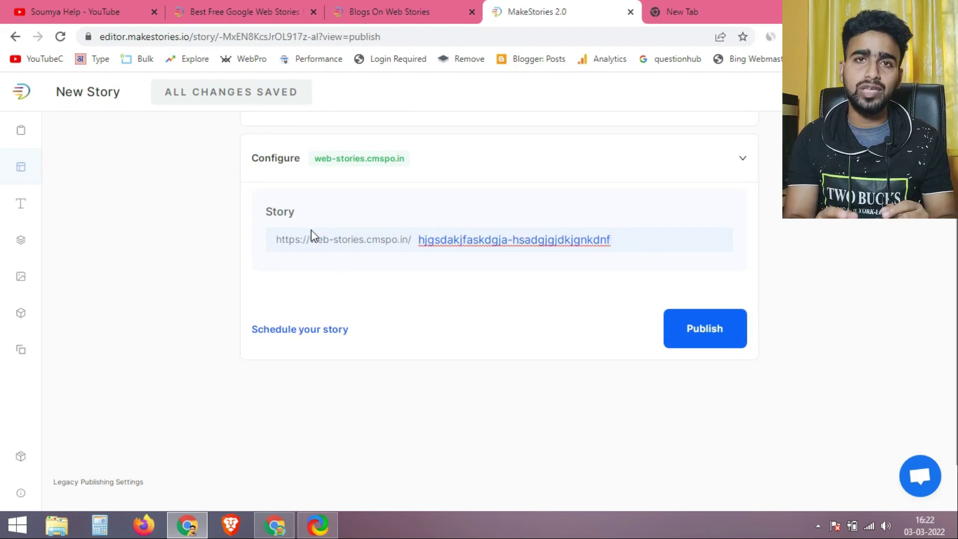
Step: Shorten the story's URL slug to hjgsd-hsad and publish the story
click(281, 245)
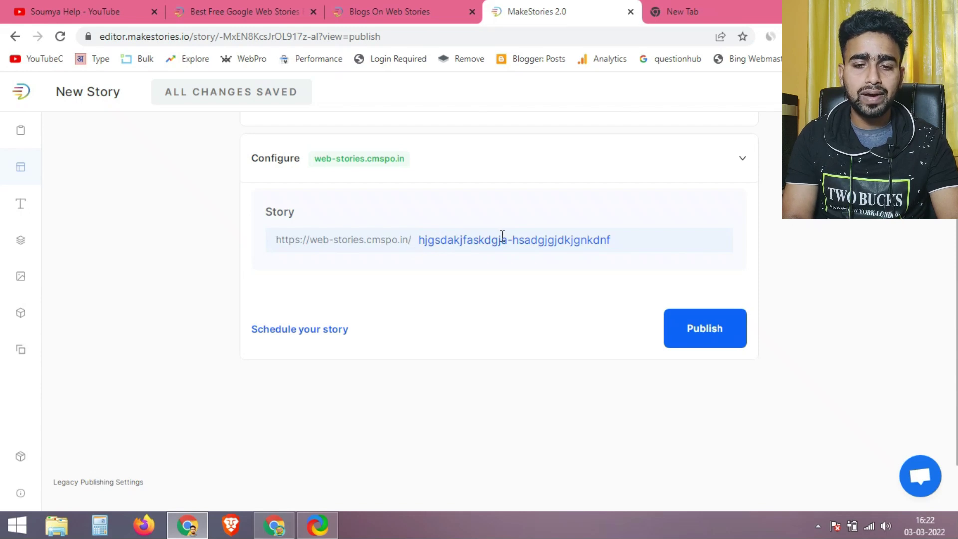
drag(510, 242, 447, 248)
key(BackSpace)
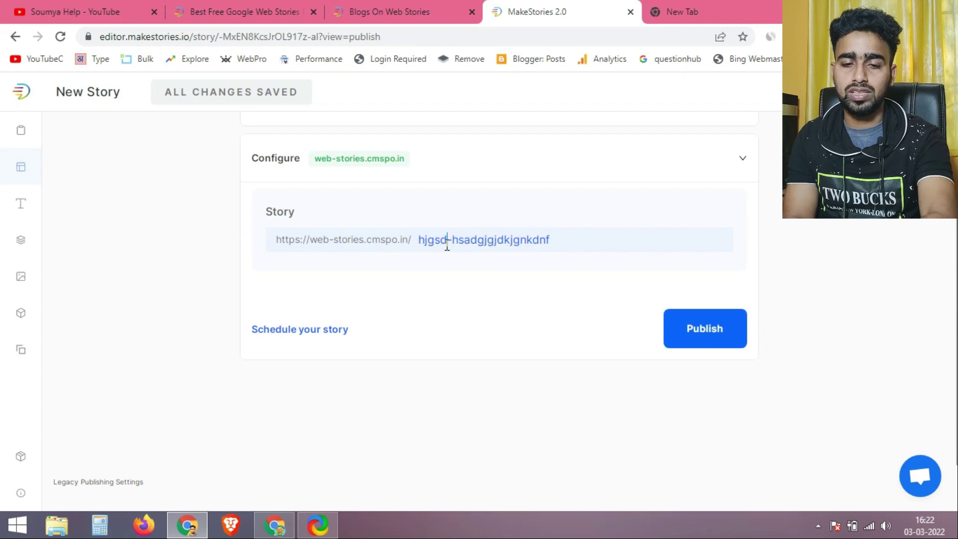
drag(558, 243, 478, 247)
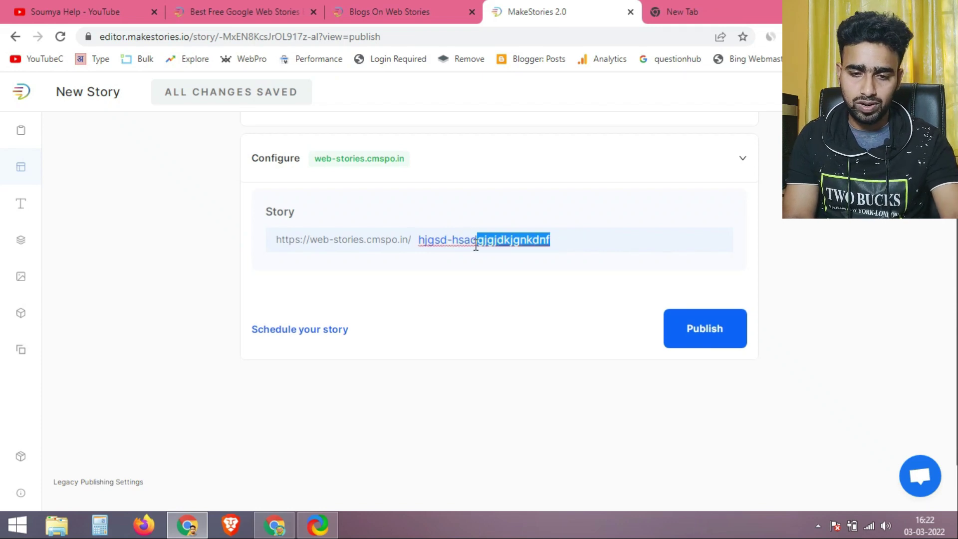
key(BackSpace)
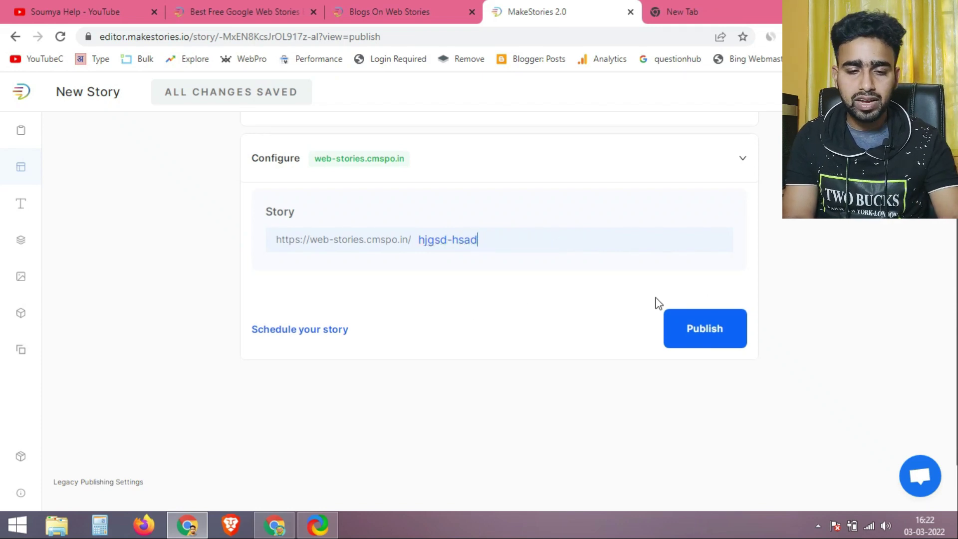
click(729, 327)
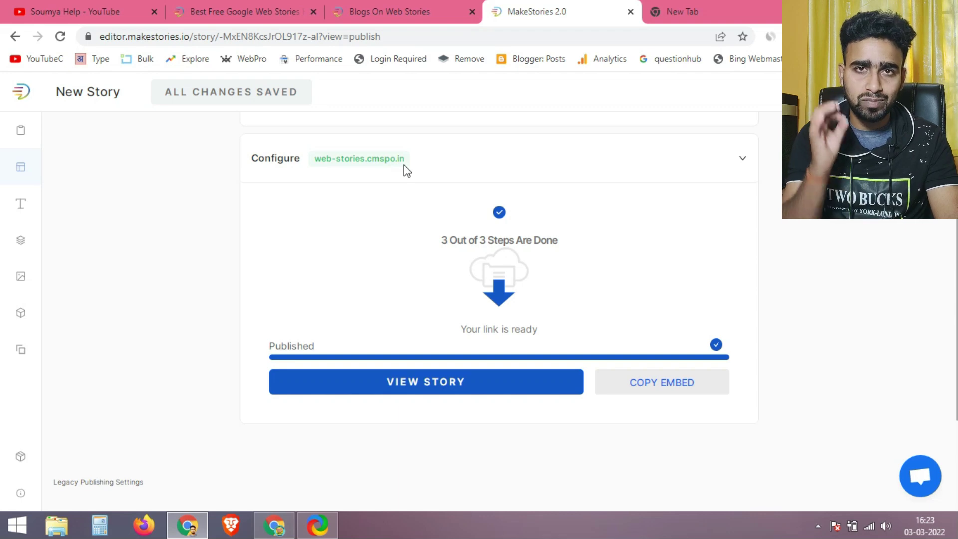
Step: View the published story to check its domain and slug in the address, and copy its embed code from the publishing page
click(410, 389)
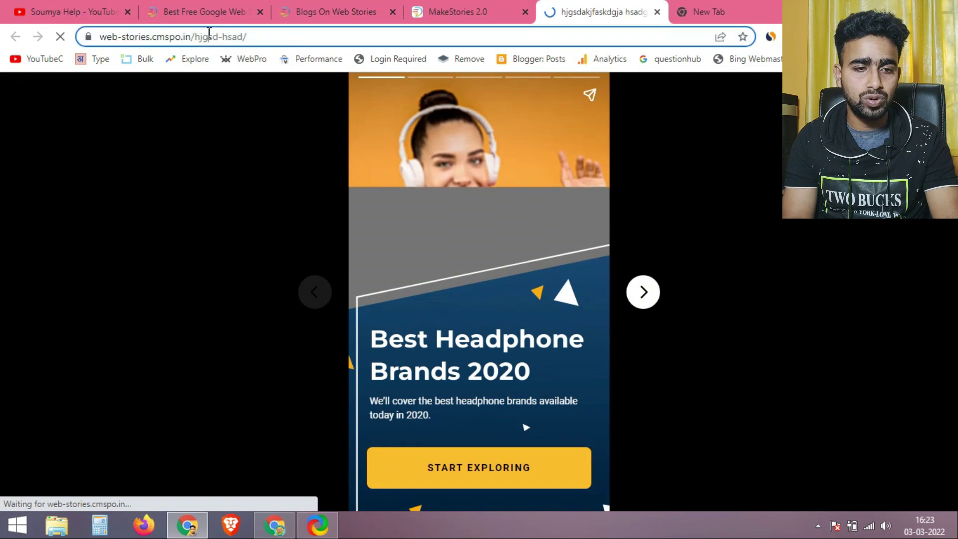
double_click(209, 36)
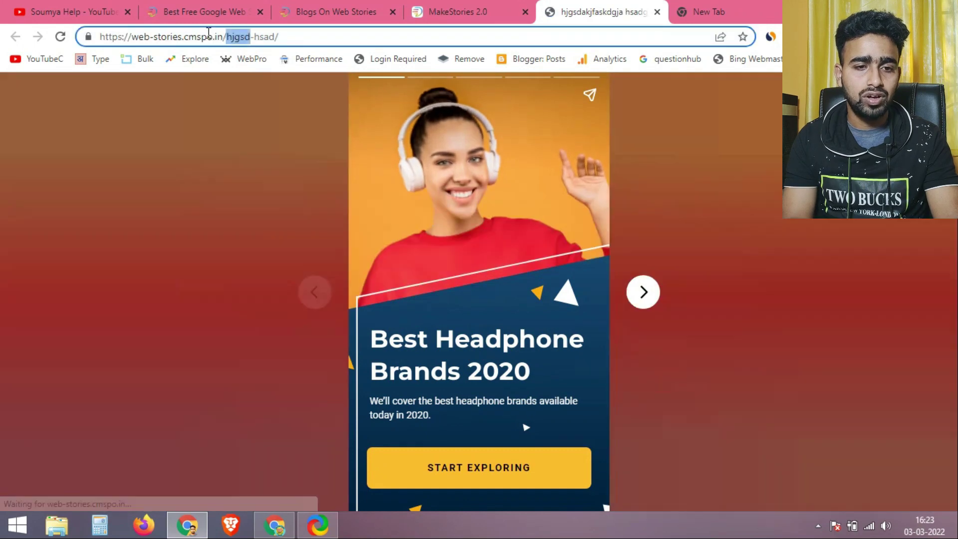
drag(132, 37, 223, 38)
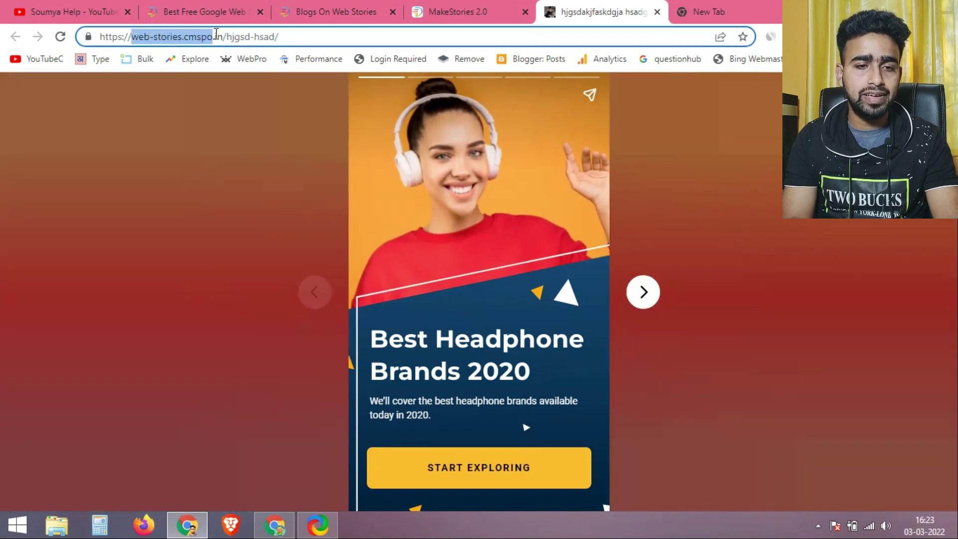
click(250, 36)
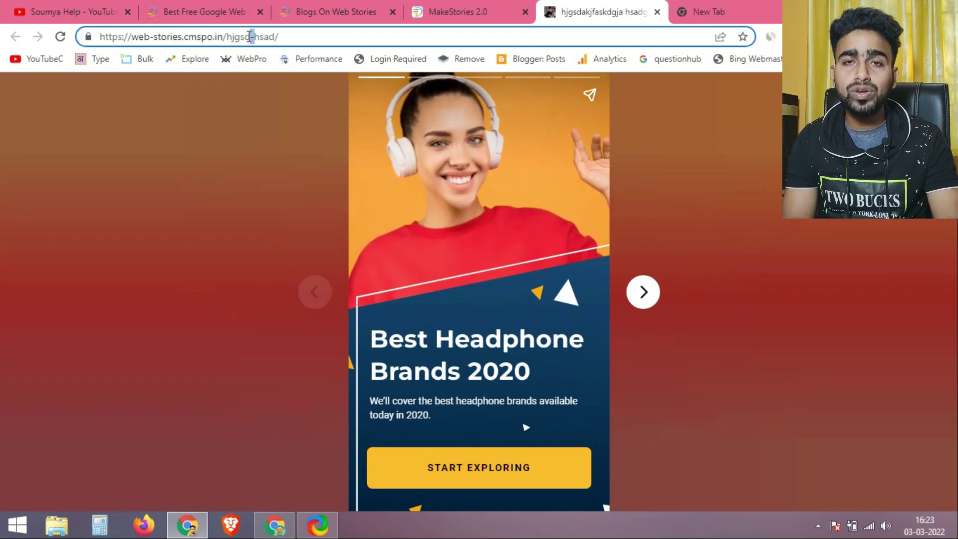
click(454, 11)
click(683, 396)
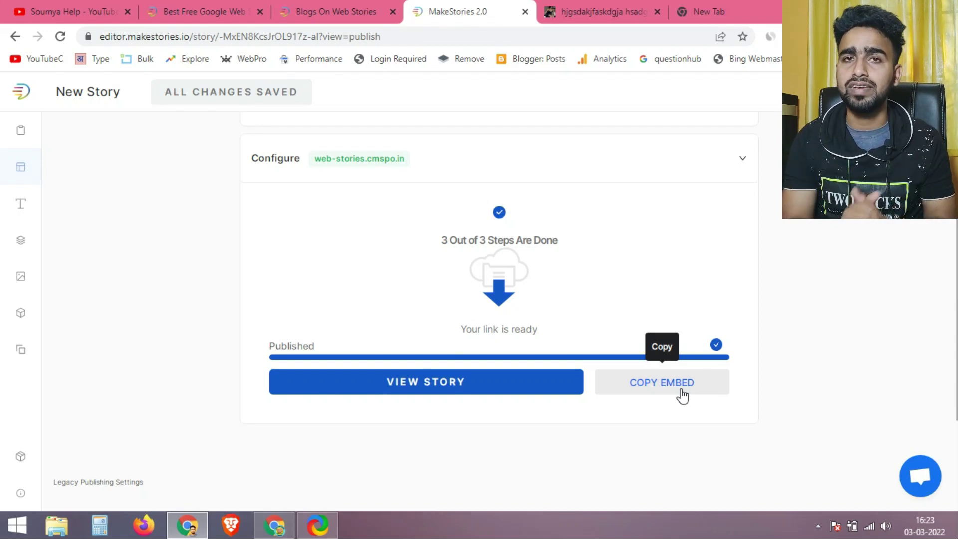
Step: Page through the published story's slides to the end, and copy the embed code again from the publishing page
click(627, 23)
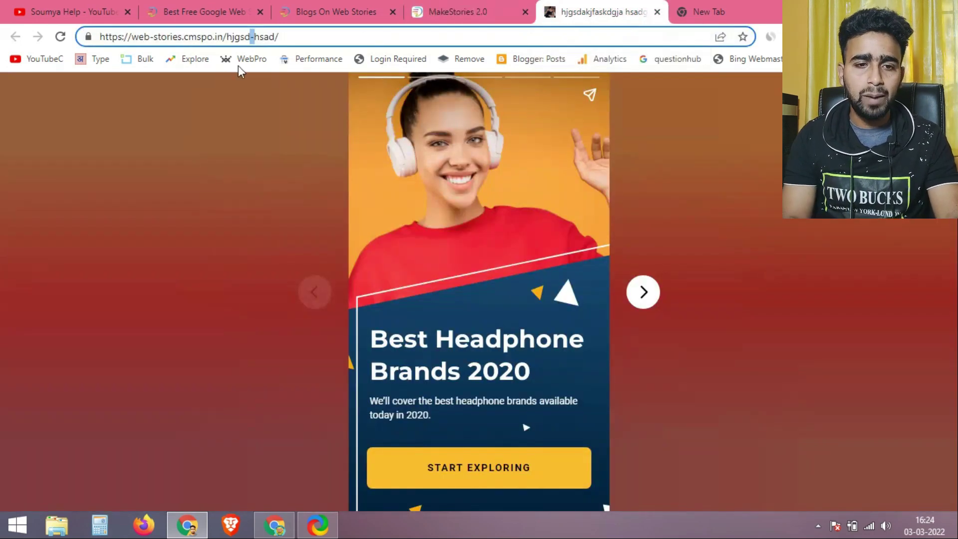
click(641, 300)
click(637, 306)
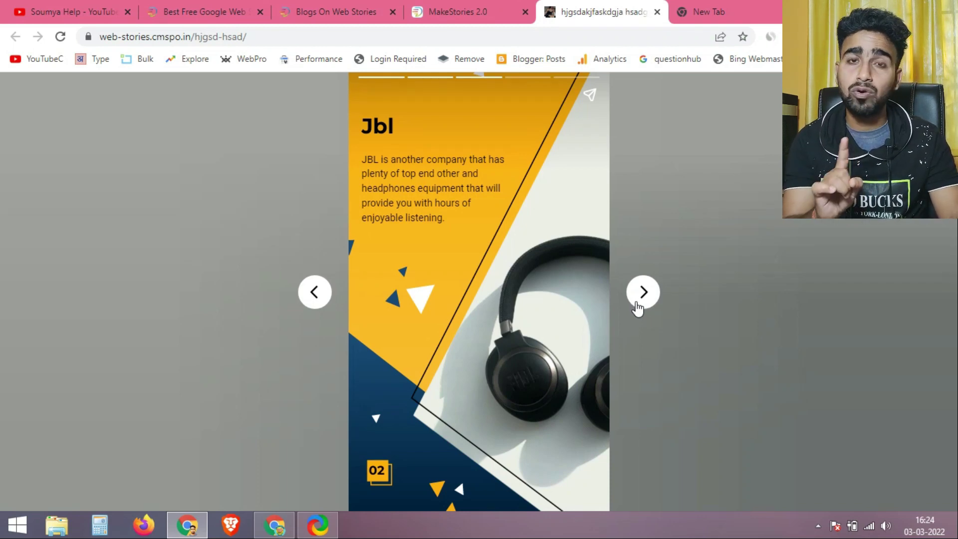
click(637, 304)
click(637, 304)
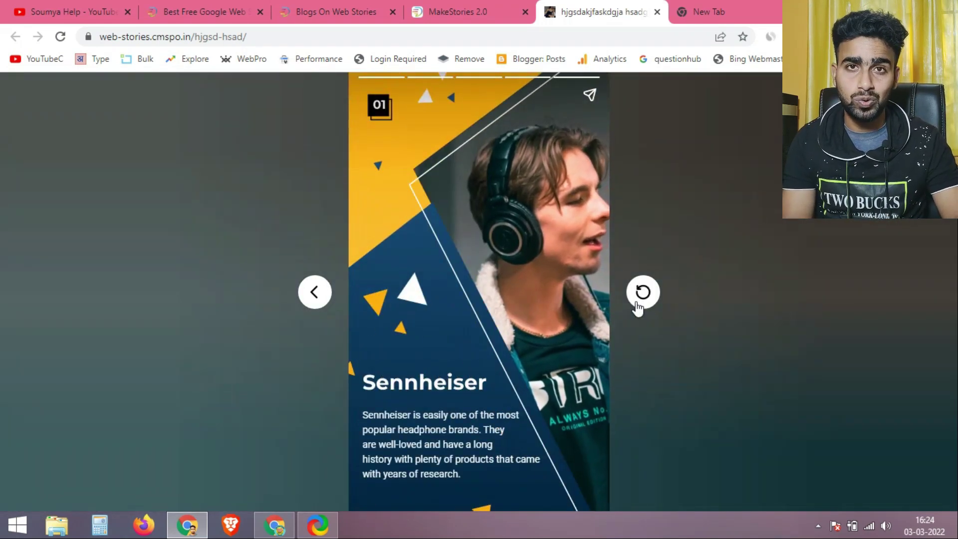
click(458, 11)
click(664, 391)
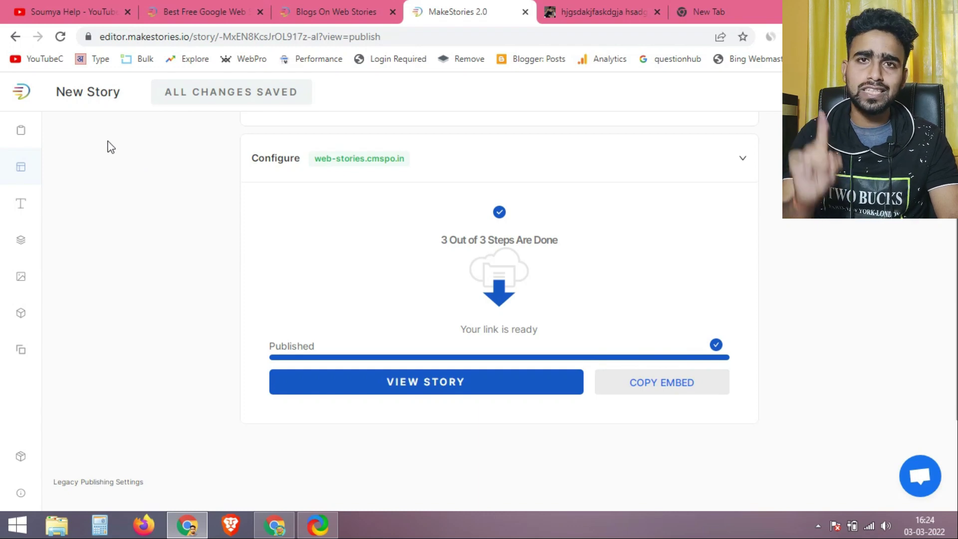
Step: Open the connected domains list from the MakeStories dashboard and verify the web-stories.cmspo.in subdomain
click(21, 93)
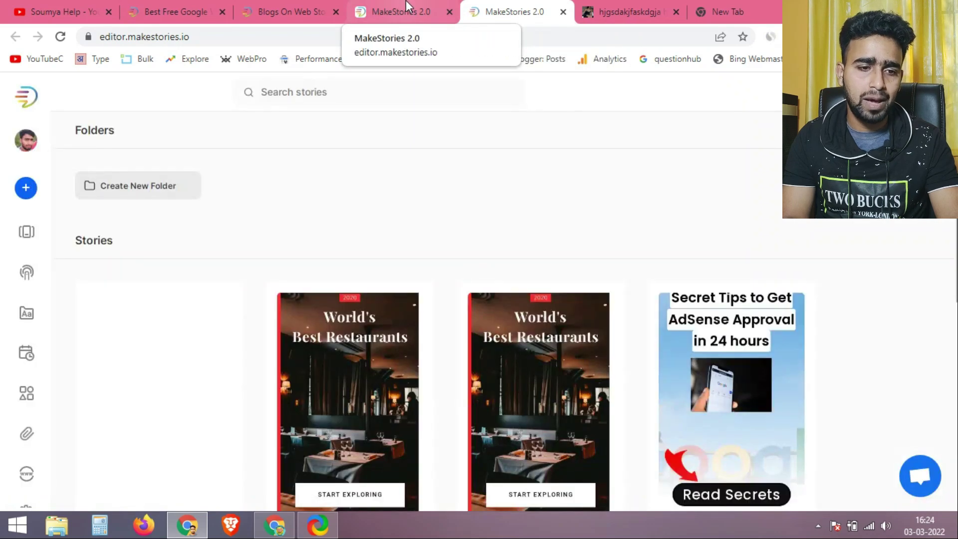
mouse_move(28, 495)
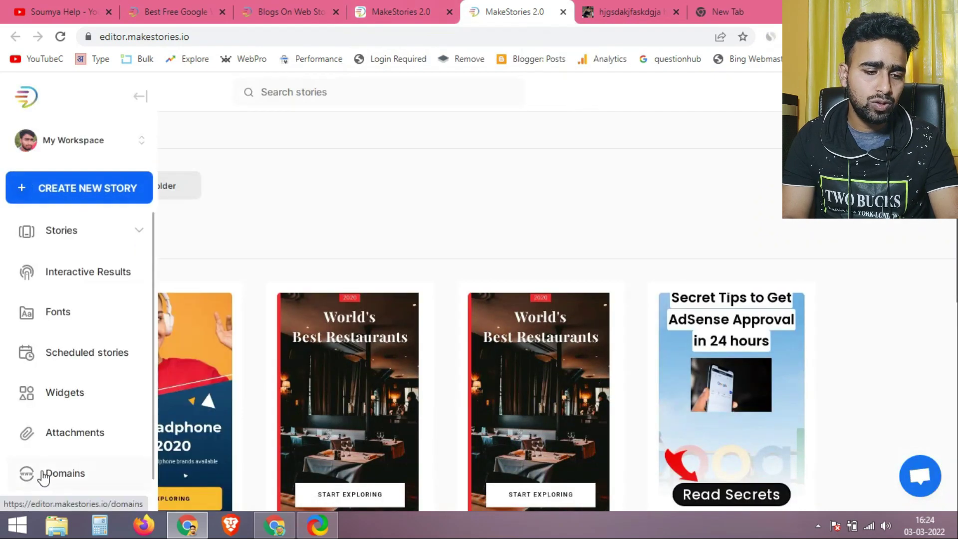
click(52, 478)
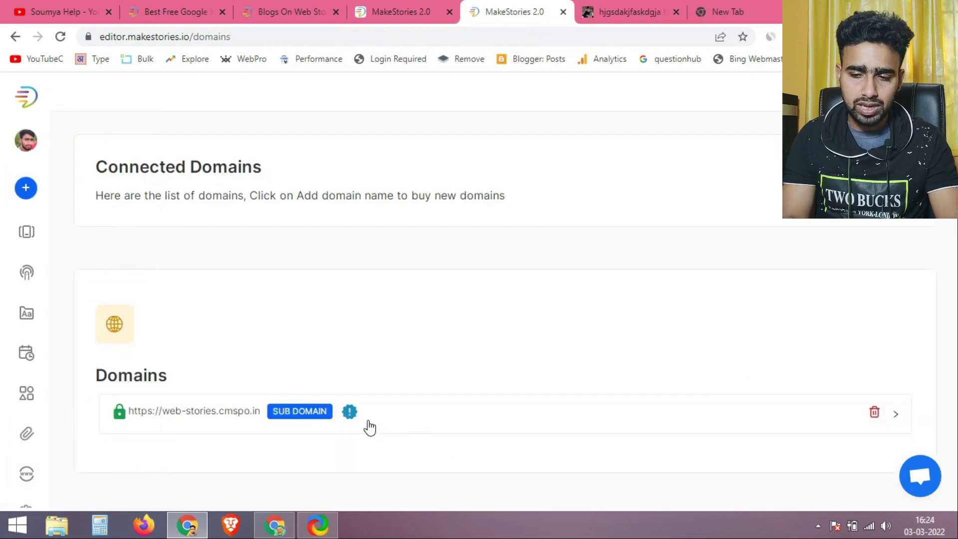
click(368, 423)
scroll(943, 274, down, 2)
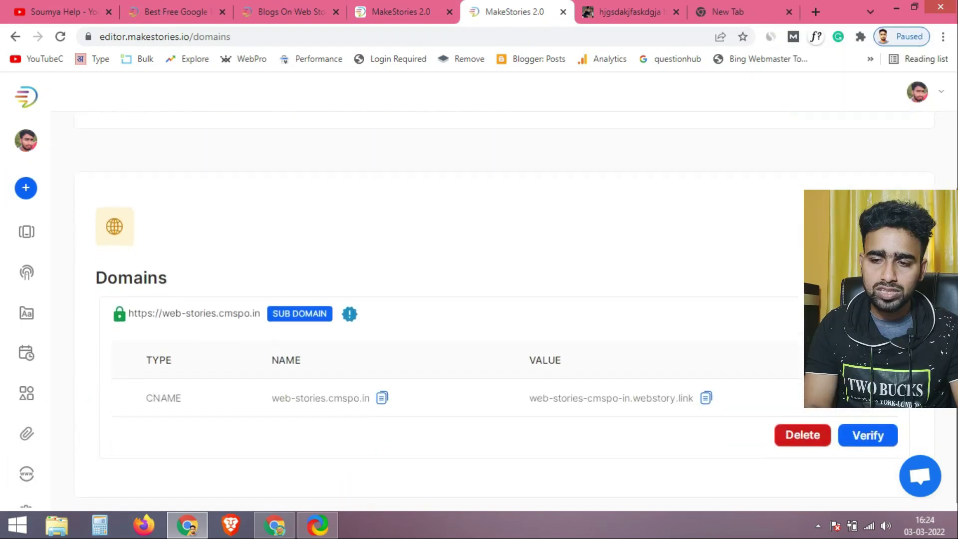
click(887, 434)
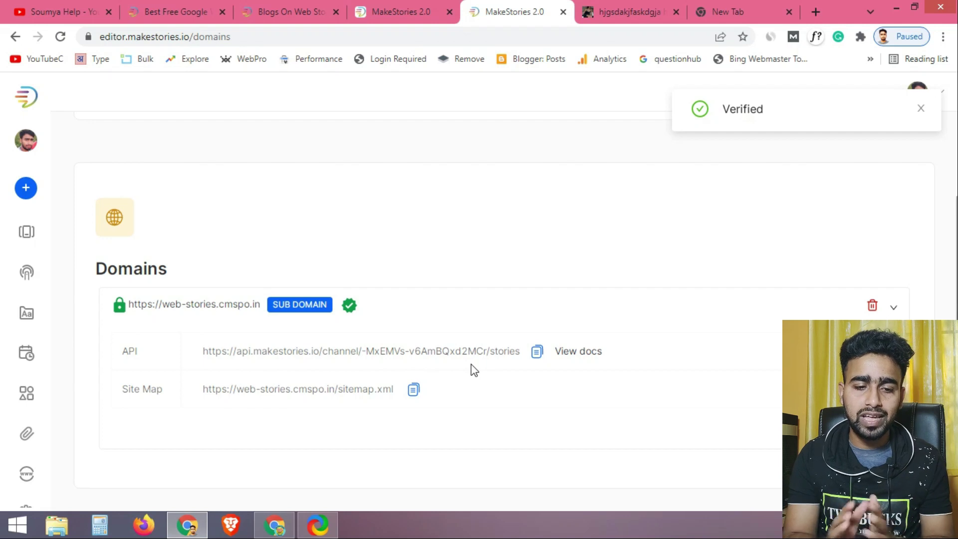
Step: Copy the sitemap link of web-stories.cmspo.in, and collapse and reopen the subdomain's details
click(413, 393)
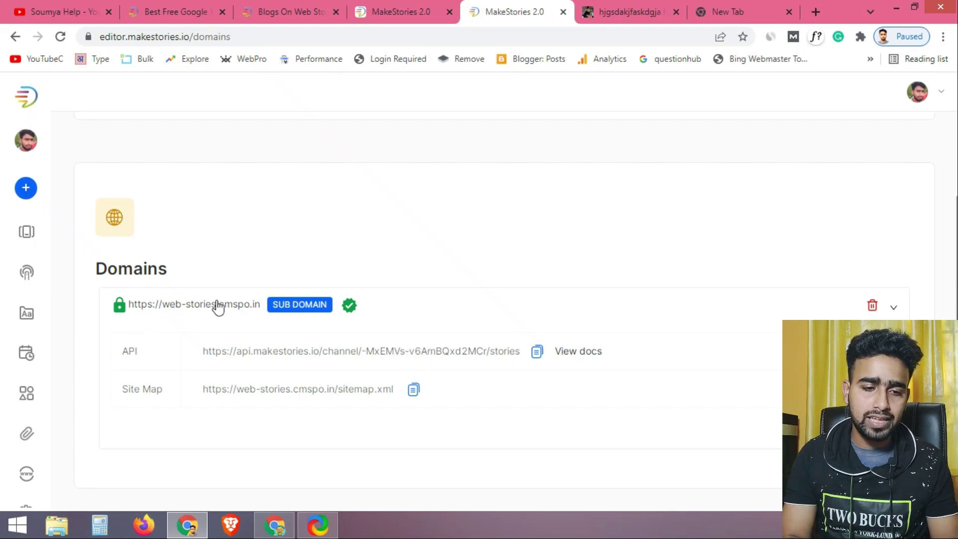
click(249, 311)
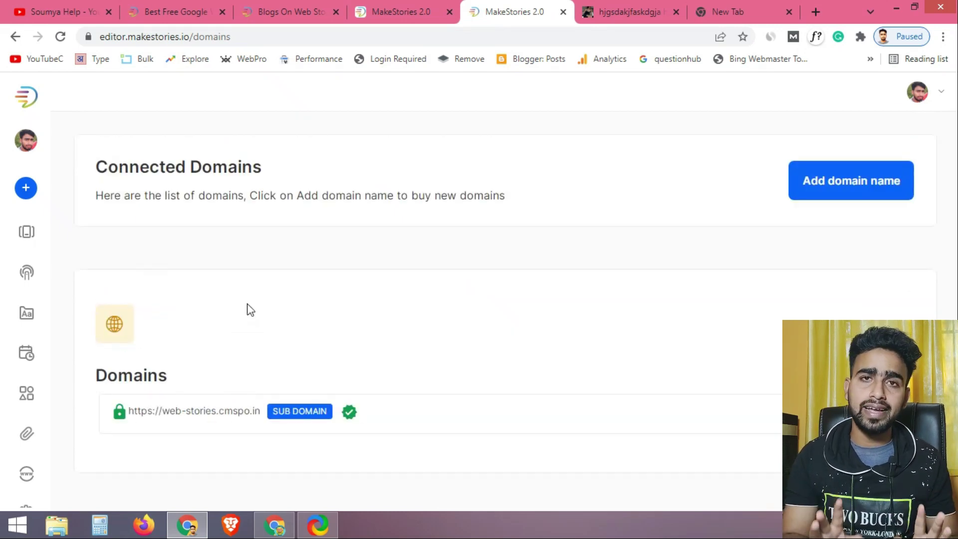
click(414, 423)
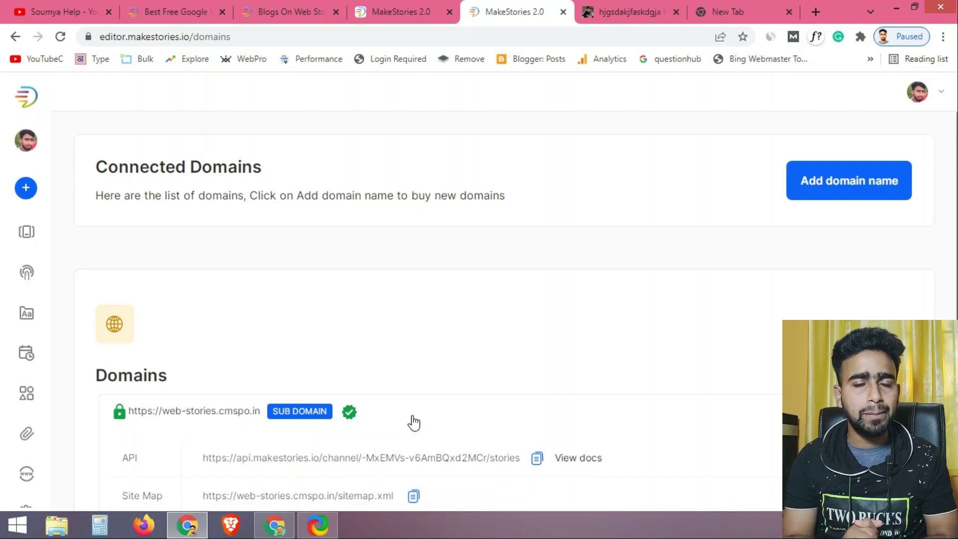